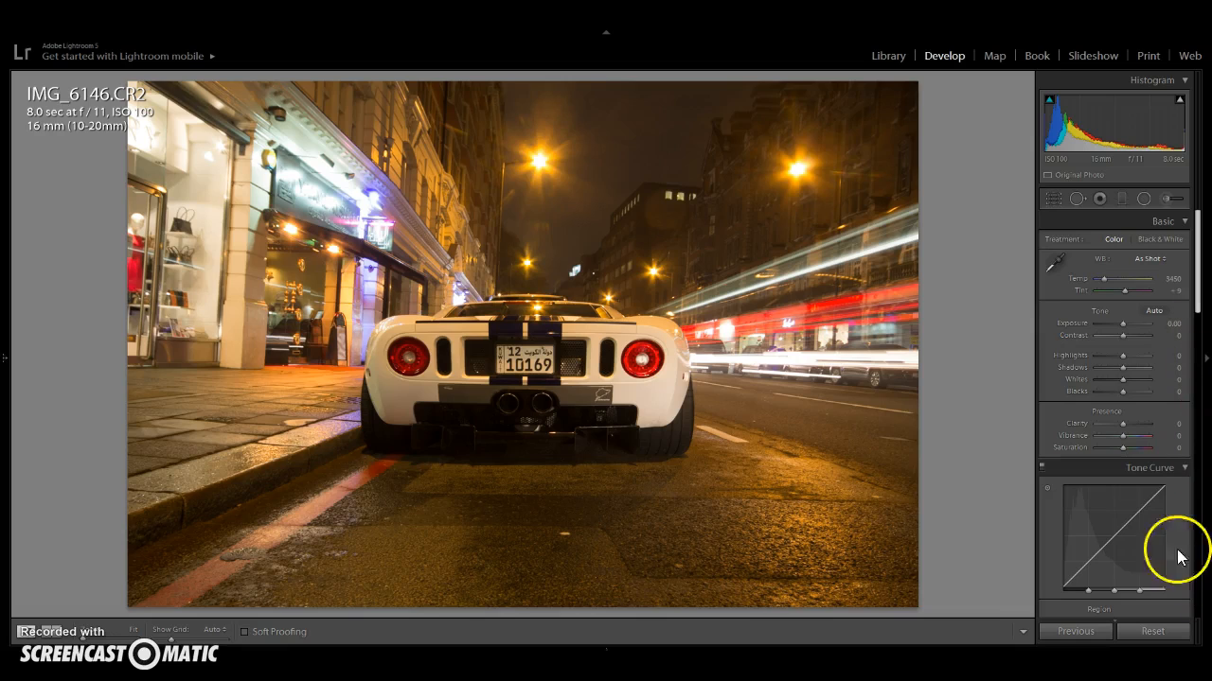
- Open the HSL Color adjustments and set the Magenta saturation to -100
scroll(1179, 505, "down", 2)
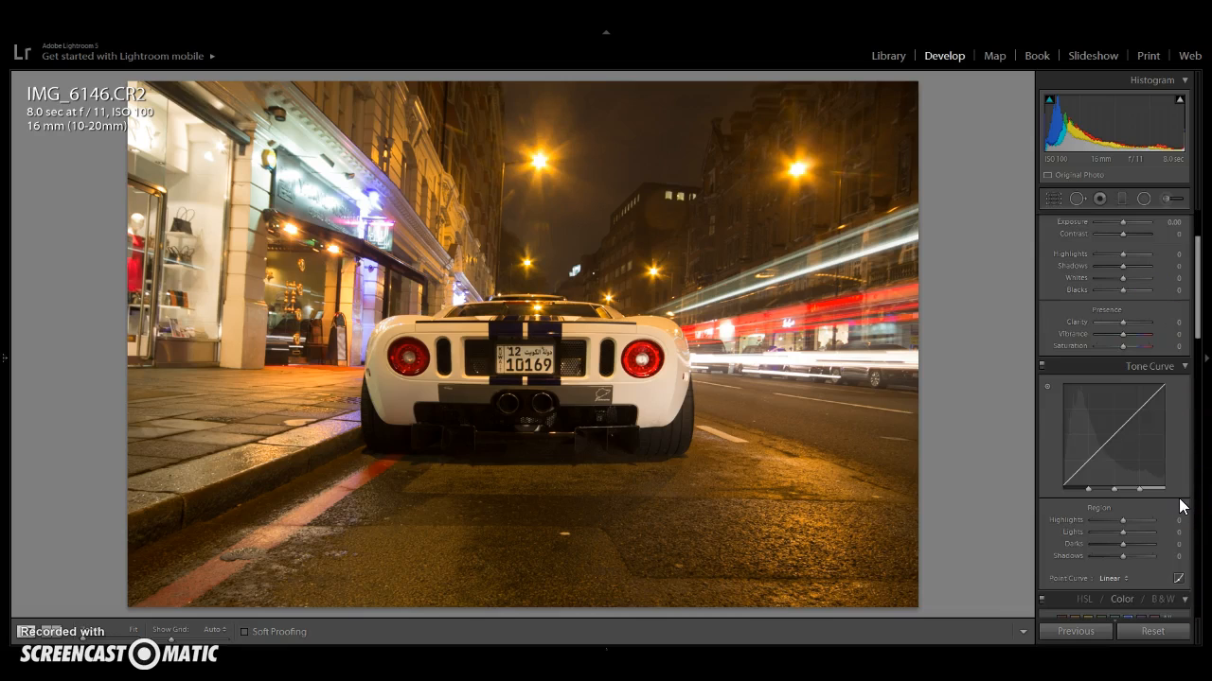
scroll(1179, 505, "down", 2)
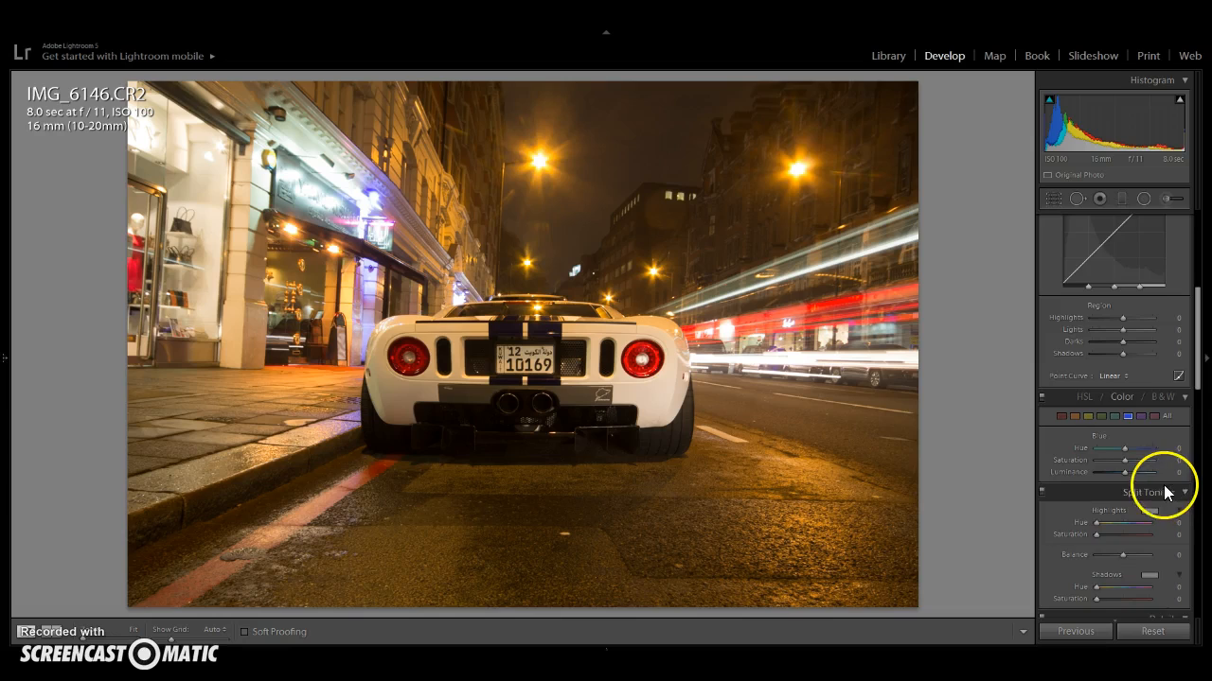
scroll(1165, 491, "up", 3)
scroll(1179, 501, "down", 2)
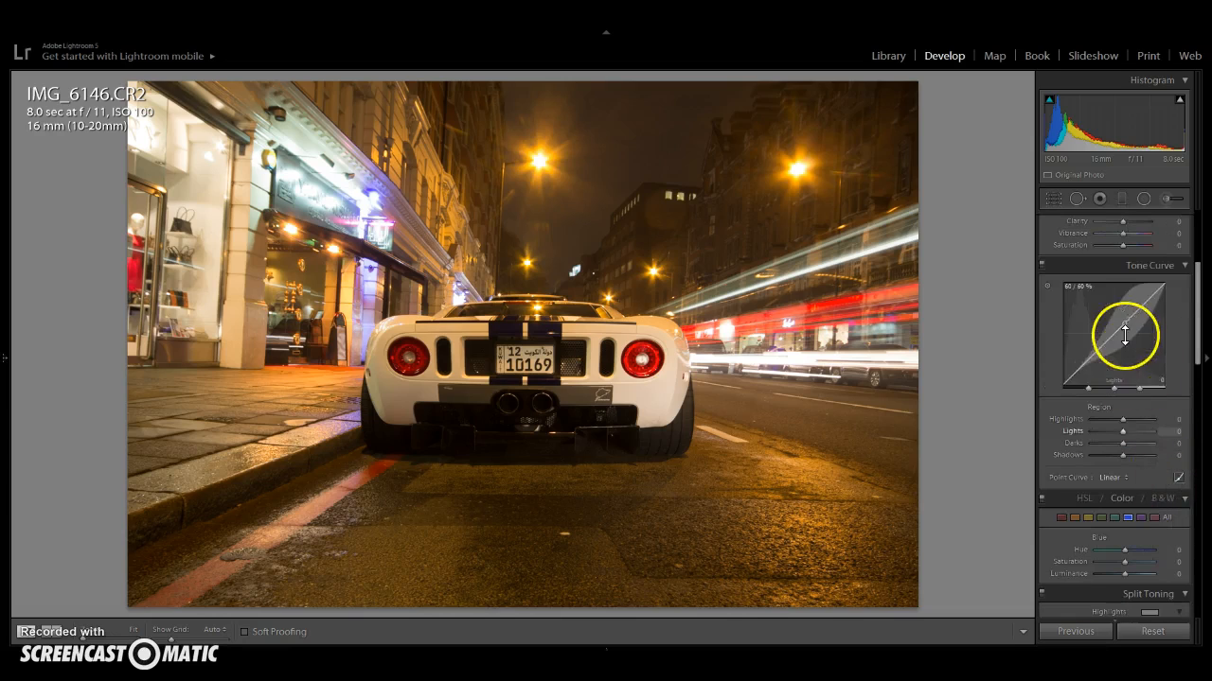
scroll(1117, 284, "up", 1)
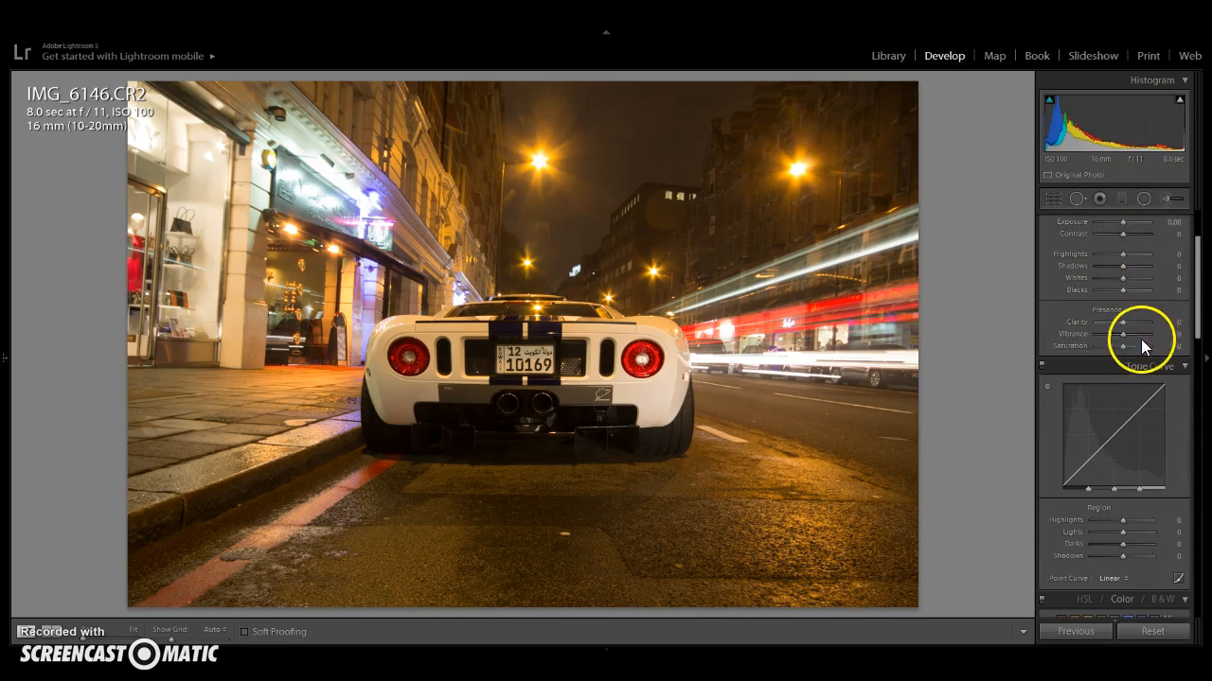
scroll(1152, 401, "down", 2)
scroll(1152, 402, "down", 1)
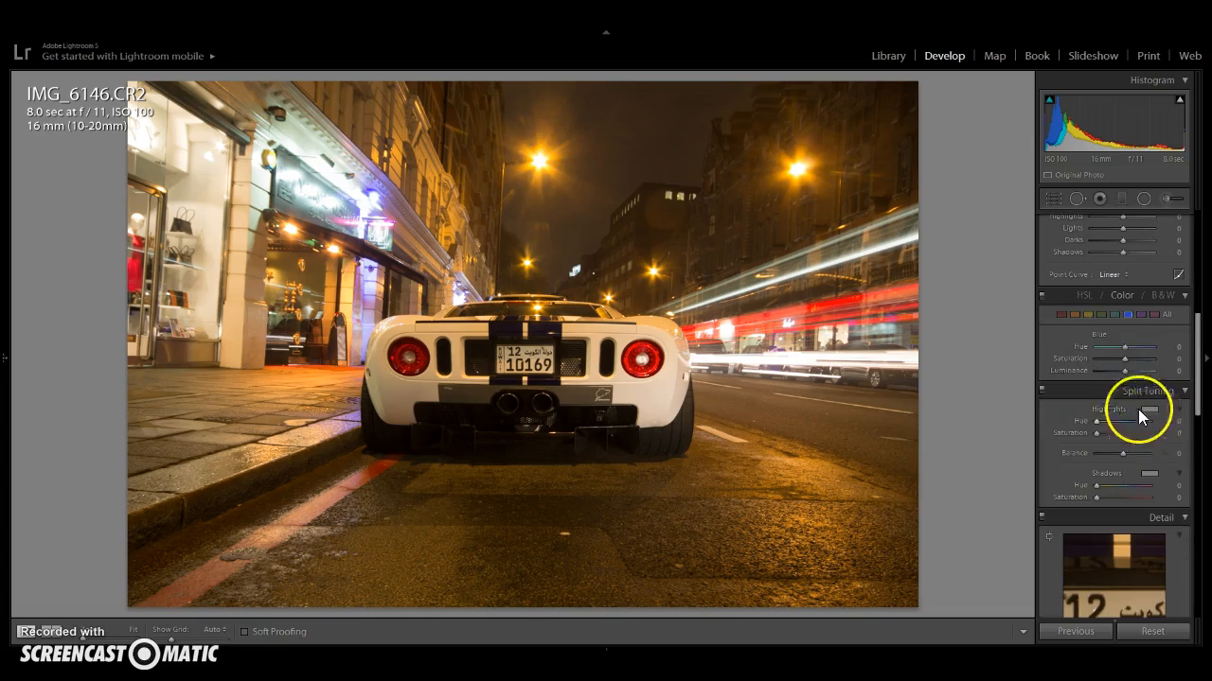
left_click(1059, 314)
left_click(1075, 316)
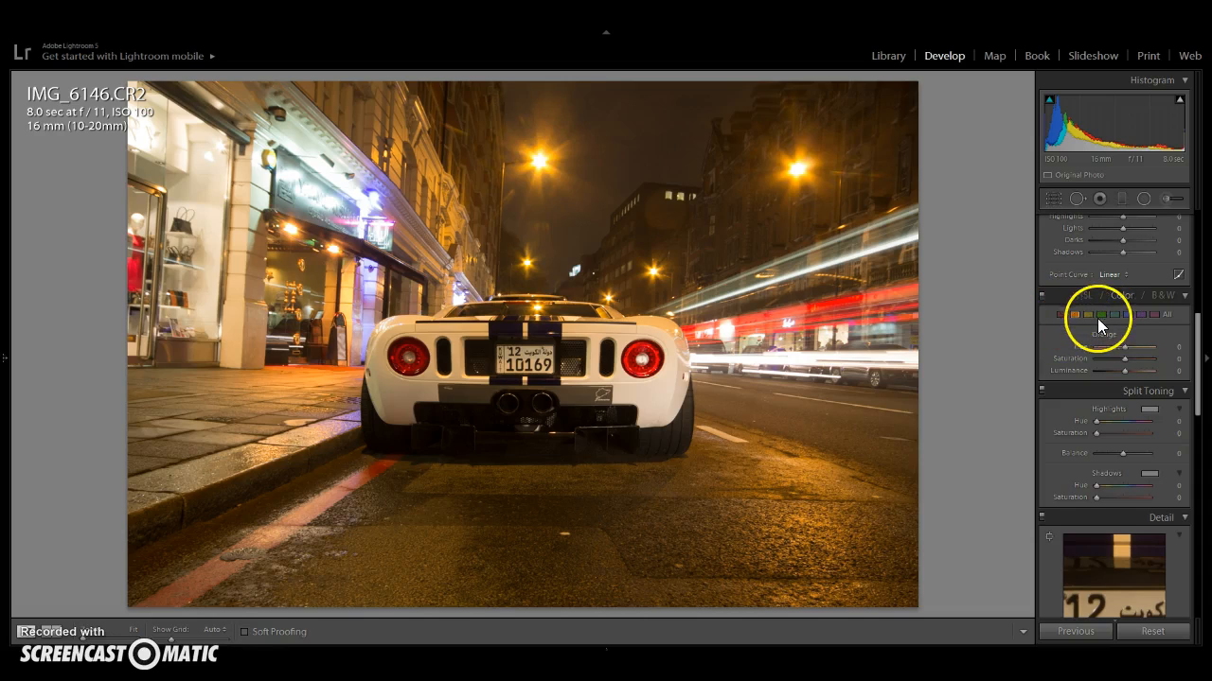
left_click(1142, 317)
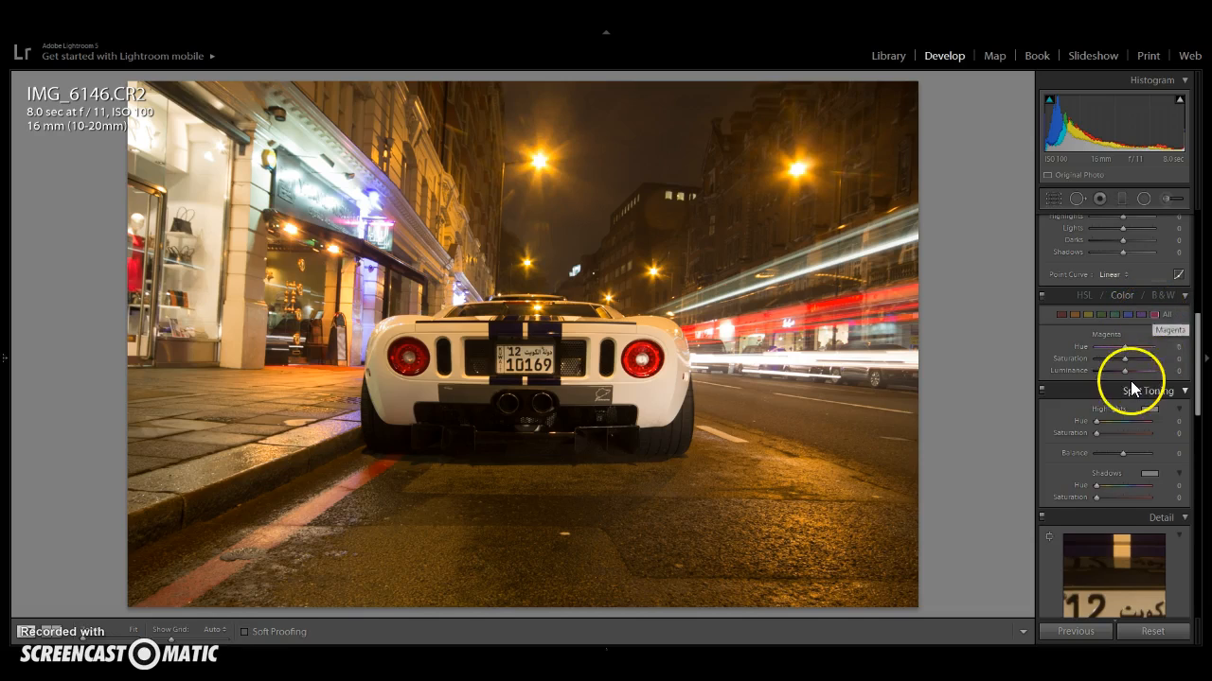
left_click_drag(1125, 358, 1004, 373)
- Fully desaturate the blue and yellow colour ranges in the HSL Color adjustments
left_click(1136, 316)
left_click(1128, 314)
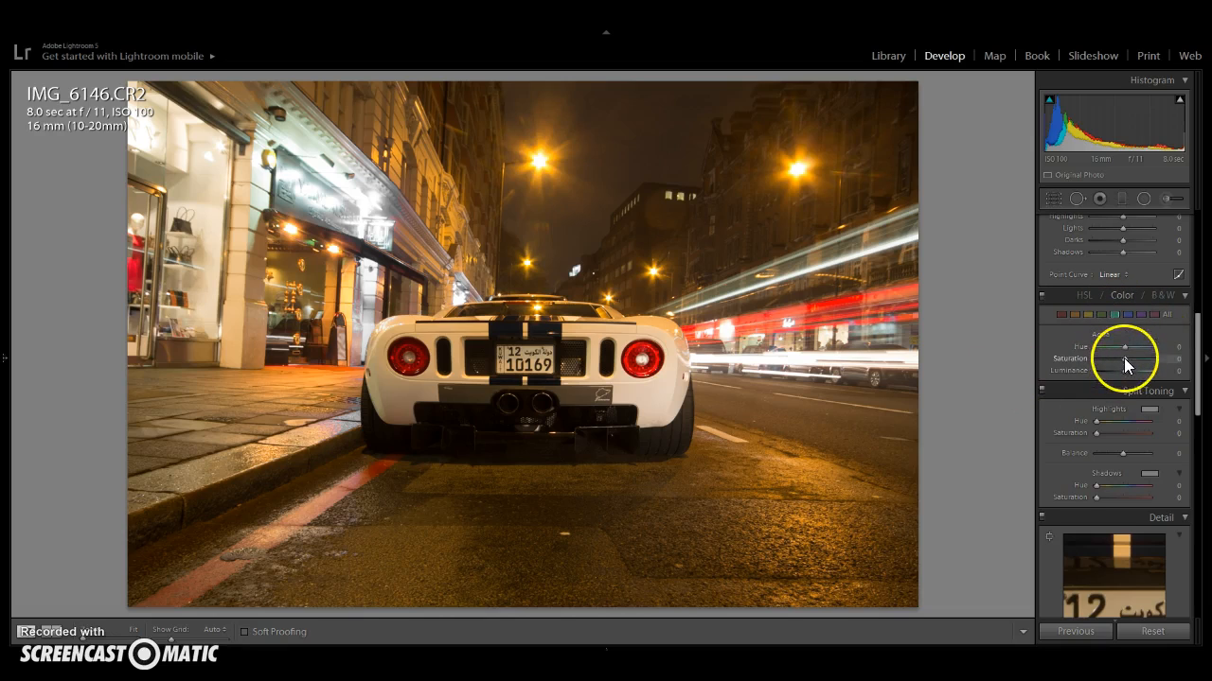
left_click(1101, 315)
left_click(1101, 314)
left_click_drag(1124, 357, 1035, 373)
left_click(1089, 314)
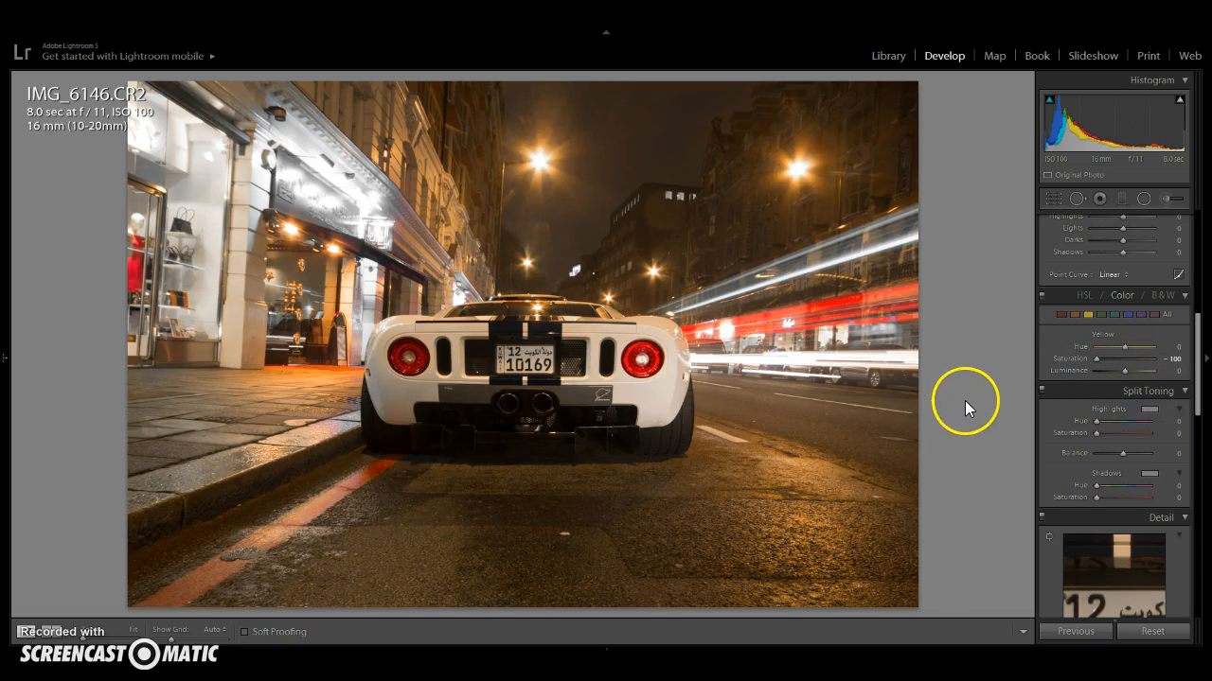
- Set the Orange saturation to -100
left_click(1070, 317)
left_click_drag(1121, 356, 1077, 360)
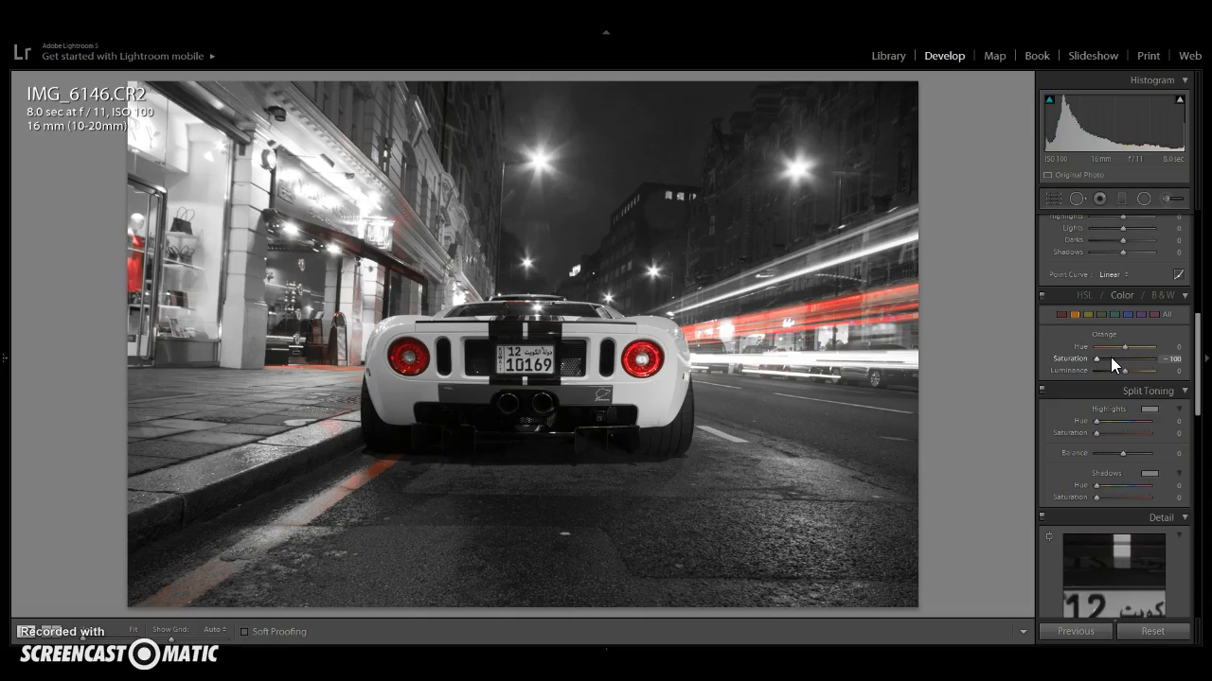
- Set the Orange saturation to -50 and select the Red colour range
left_click(1175, 359)
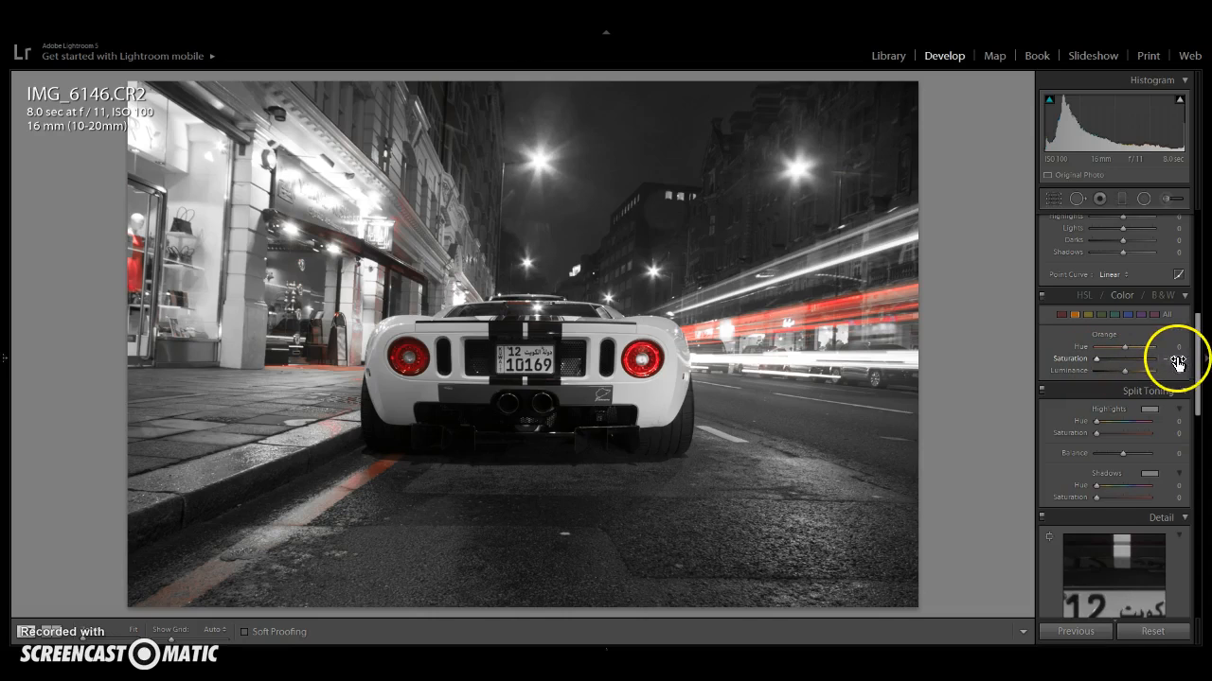
type("-50")
key("Return")
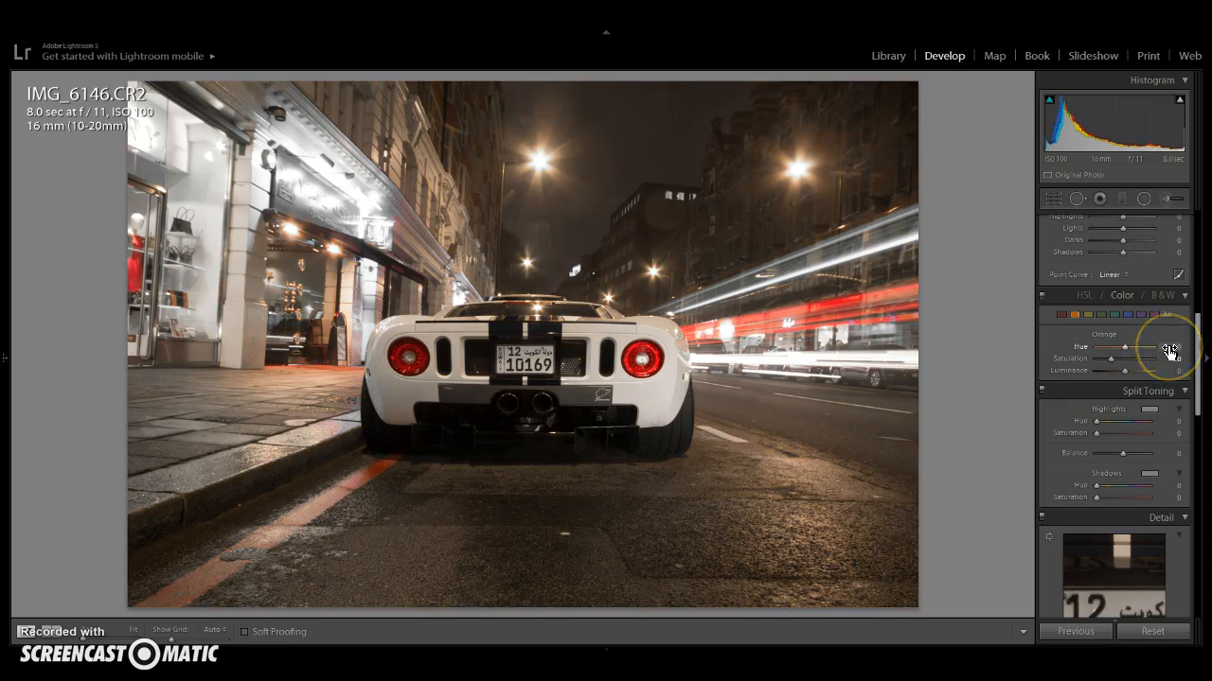
left_click(1062, 327)
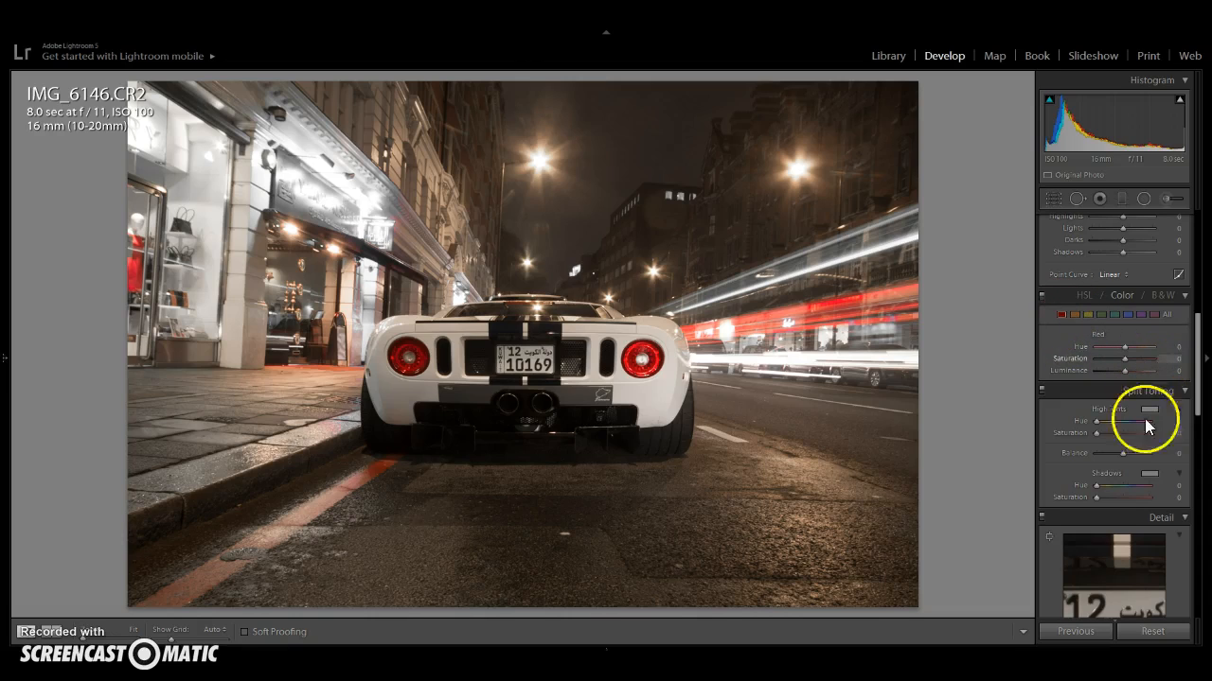
- Open the Adjustment Brush with Saturation -100 and paint over the road at the lower right
scroll(1130, 467, "up", 5)
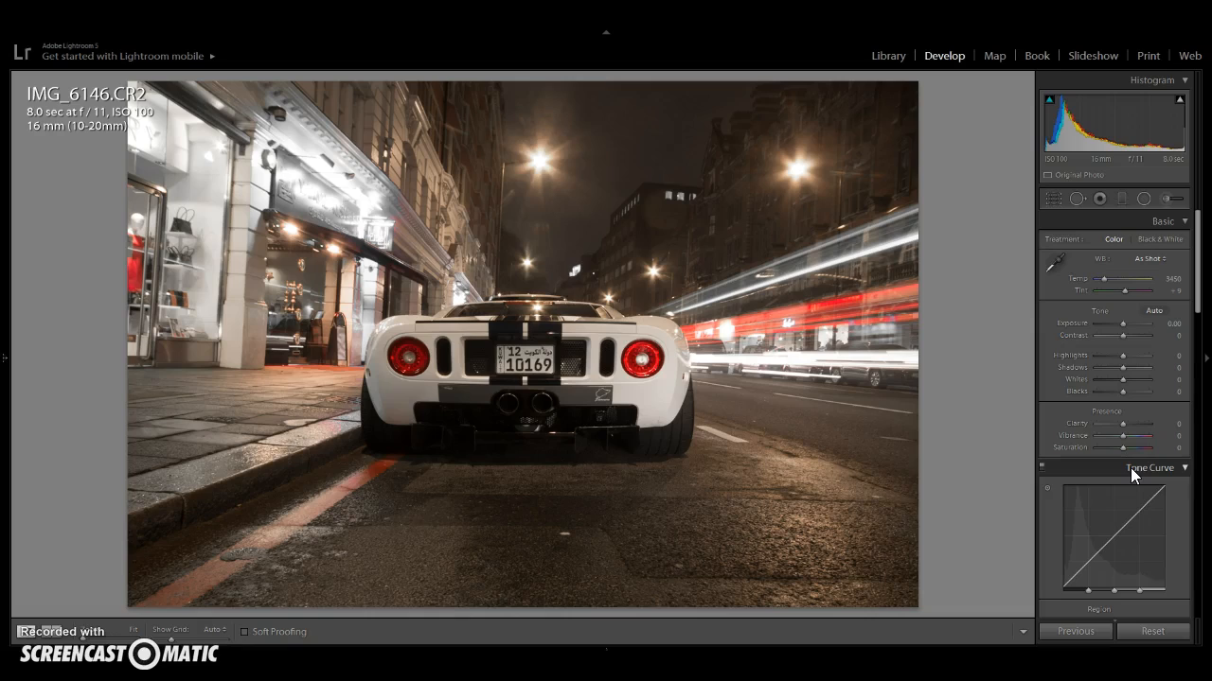
left_click(1165, 204)
left_click(1166, 203)
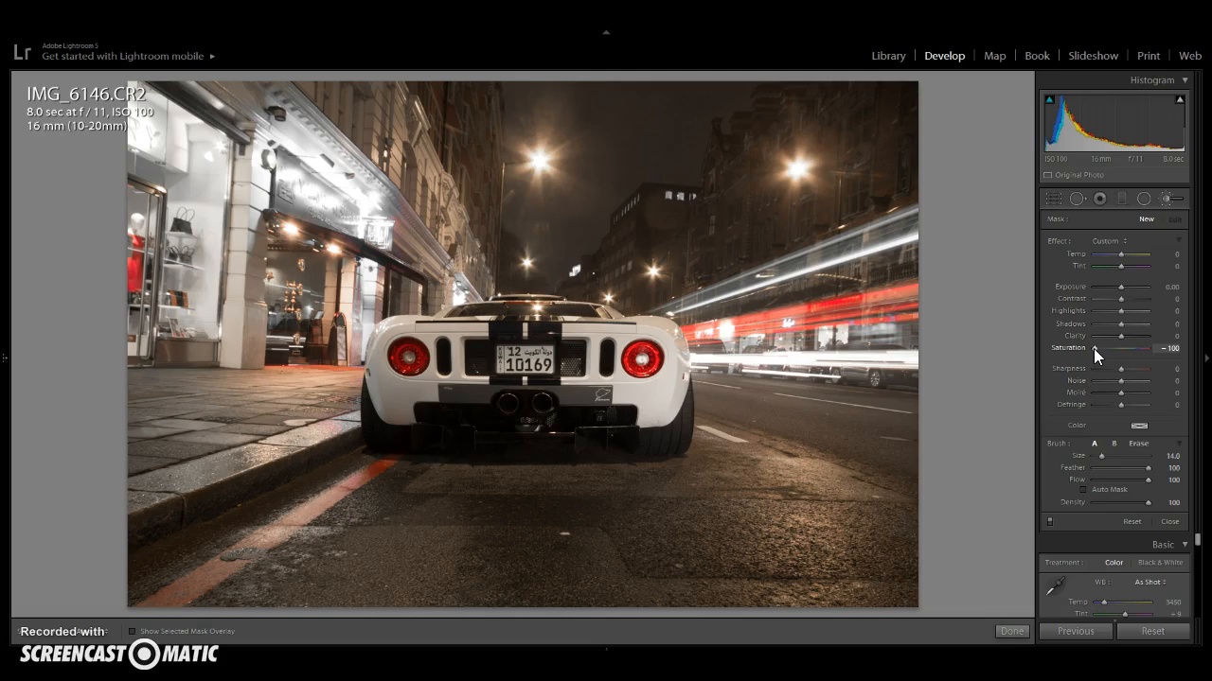
scroll(809, 495, "up", 2)
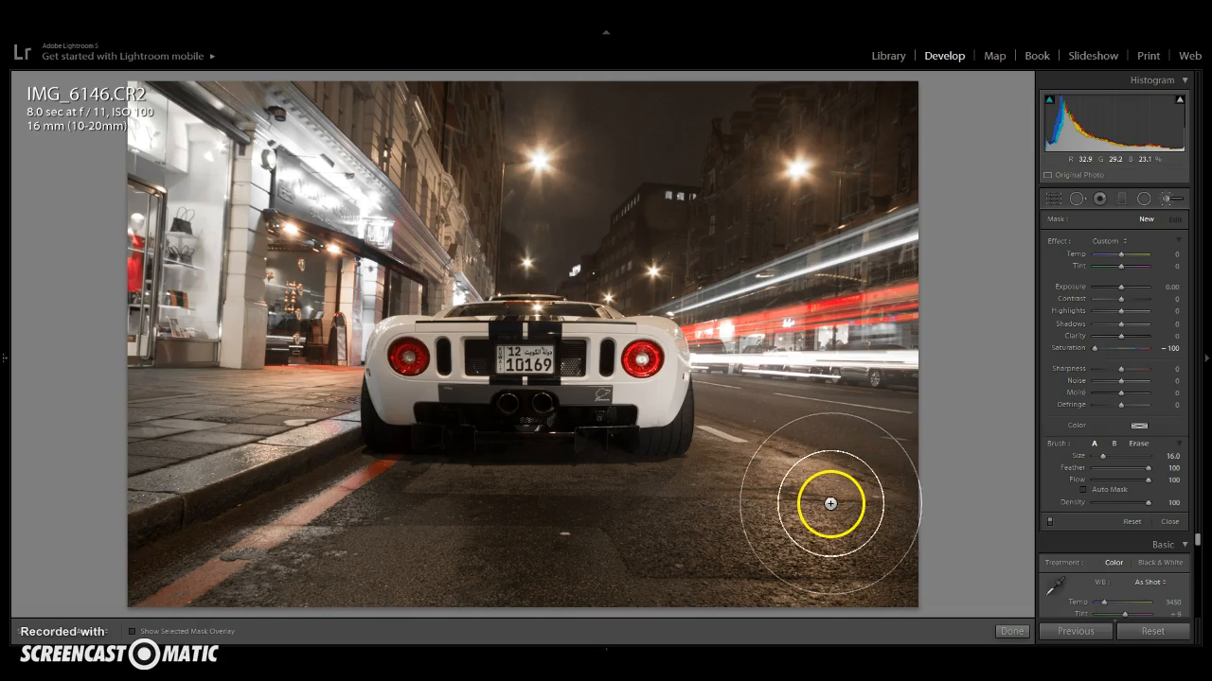
mouse_move(853, 536)
left_mouse_down()
mouse_move(844, 565)
mouse_move(821, 576)
mouse_move(743, 562)
mouse_move(781, 547)
mouse_move(516, 576)
mouse_move(416, 555)
mouse_move(253, 591)
mouse_move(161, 526)
mouse_move(106, 607)
mouse_move(230, 519)
mouse_move(282, 460)
mouse_move(332, 464)
mouse_move(339, 489)
mouse_move(447, 513)
mouse_move(601, 495)
mouse_move(580, 502)
mouse_move(660, 526)
mouse_move(747, 490)
mouse_move(736, 453)
mouse_move(702, 468)
mouse_move(743, 483)
mouse_move(790, 471)
mouse_move(801, 453)
mouse_move(849, 451)
mouse_move(876, 457)
mouse_move(891, 477)
mouse_move(886, 465)
mouse_move(733, 440)
mouse_move(713, 405)
mouse_move(736, 437)
left_mouse_up()
- Enlarge the brush to about 19 and paint over the storefronts and pavement on the left
scroll(338, 490, "up", 1)
scroll(733, 439, "down", 6)
scroll(720, 412, "down", 2)
scroll(254, 464, "up", 4)
scroll(255, 464, "up", 4)
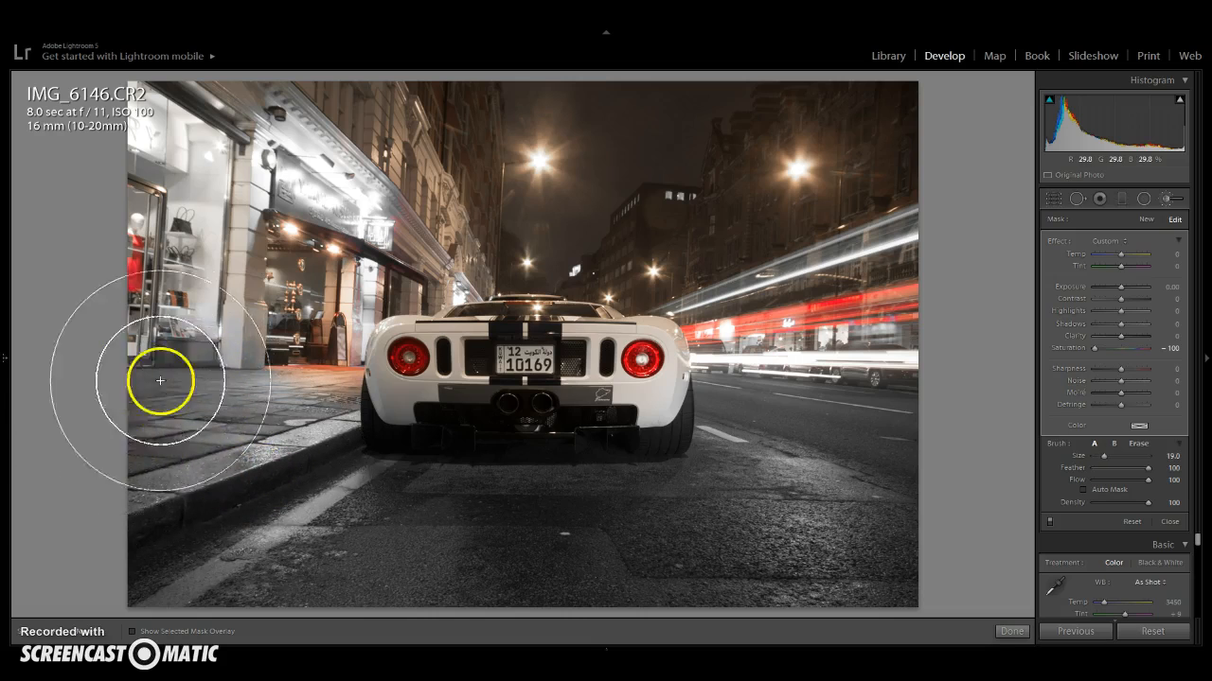
scroll(115, 254, "up", 1)
mouse_move(115, 255)
left_mouse_down()
mouse_move(179, 179)
mouse_move(170, 163)
mouse_move(119, 208)
mouse_move(145, 247)
mouse_move(221, 191)
mouse_move(248, 259)
mouse_move(240, 346)
mouse_move(264, 377)
mouse_move(272, 356)
mouse_move(288, 367)
mouse_move(274, 220)
mouse_move(307, 174)
mouse_move(359, 167)
mouse_move(375, 189)
mouse_move(440, 202)
mouse_move(414, 193)
mouse_move(347, 206)
mouse_move(414, 173)
mouse_move(642, 171)
mouse_move(581, 190)
mouse_move(570, 183)
mouse_move(884, 175)
mouse_move(734, 184)
mouse_move(742, 176)
mouse_move(651, 207)
mouse_move(633, 205)
mouse_move(653, 189)
mouse_move(522, 224)
mouse_move(525, 206)
mouse_move(516, 212)
mouse_move(534, 212)
mouse_move(512, 210)
mouse_move(529, 202)
mouse_move(353, 173)
mouse_move(338, 148)
mouse_move(436, 177)
mouse_move(513, 203)
left_mouse_up()
- Shrink the brush to about 9 and paint over the car's lower left rear
scroll(263, 378, "up", 2)
scroll(408, 189, "up", 1)
scroll(691, 145, "up", 1)
scroll(508, 274, "down", 5)
scroll(509, 274, "down", 6)
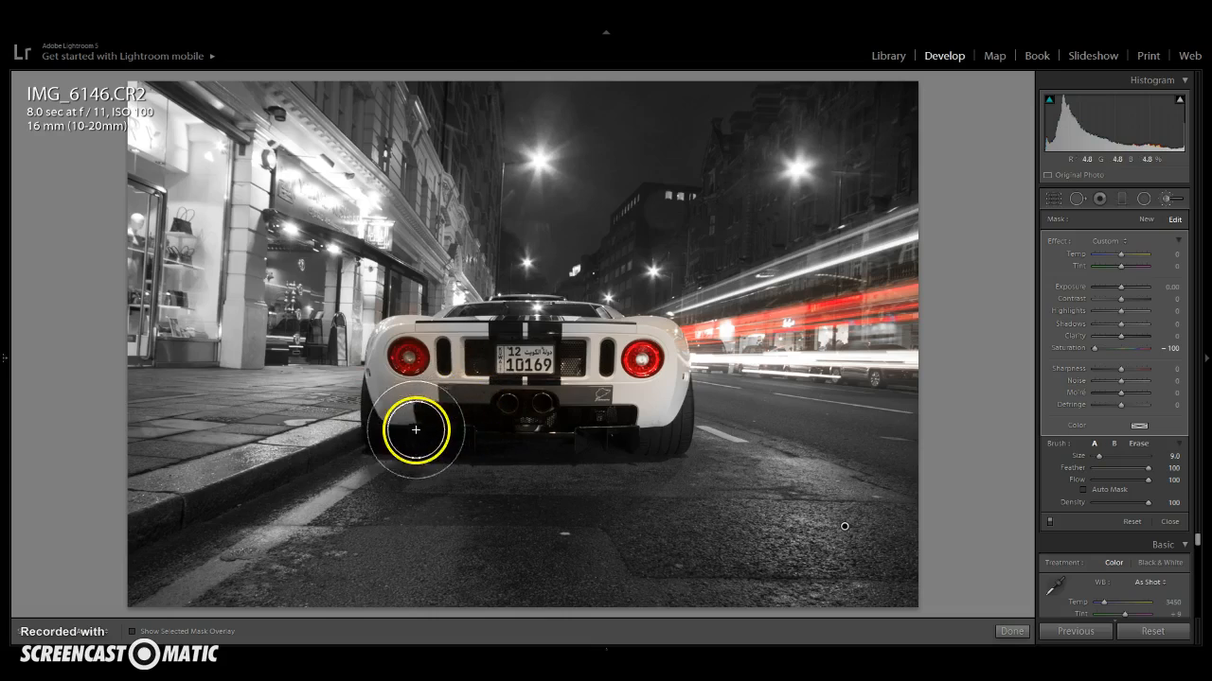
mouse_move(403, 416)
left_mouse_down()
mouse_move(397, 406)
mouse_move(419, 414)
mouse_move(461, 393)
mouse_move(468, 358)
mouse_move(456, 378)
mouse_move(455, 319)
mouse_move(419, 303)
mouse_move(393, 315)
mouse_move(427, 305)
mouse_move(455, 357)
mouse_move(445, 390)
mouse_move(417, 406)
mouse_move(387, 401)
mouse_move(361, 365)
mouse_move(362, 335)
mouse_move(384, 312)
left_mouse_up()
- Shrink the brush to about 4 and paint around the right taillight and bumper, then finish the brush
scroll(700, 389, "down", 1)
scroll(667, 331, "down", 2)
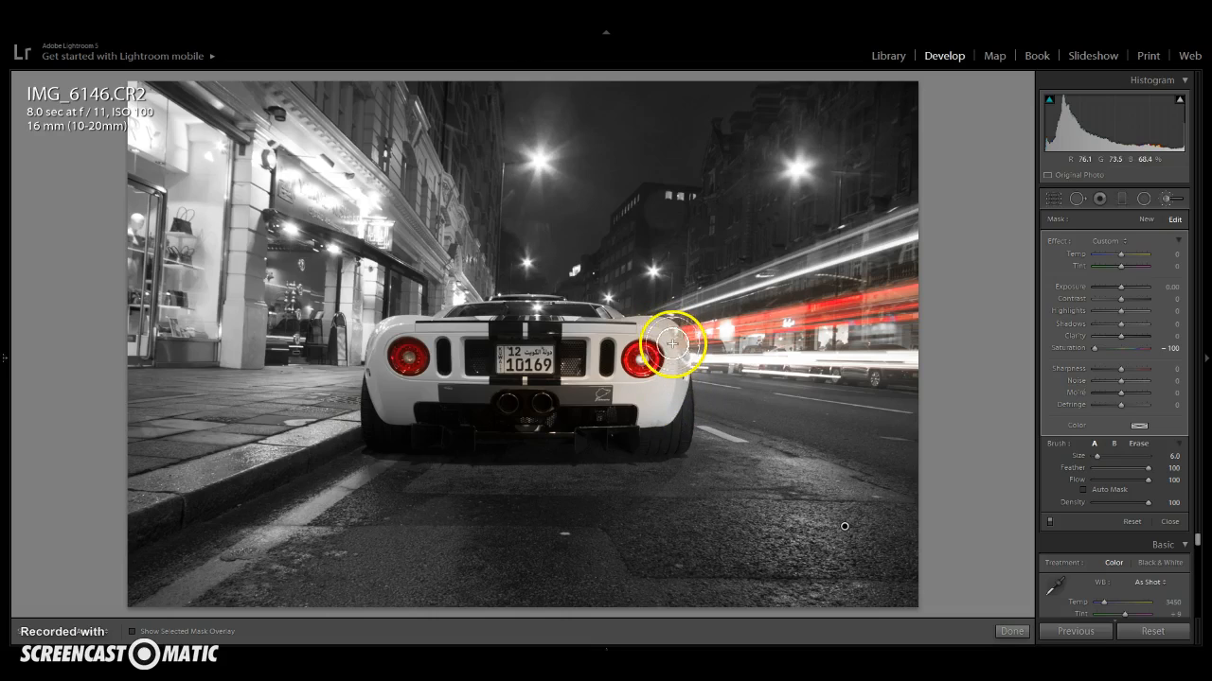
mouse_move(663, 330)
left_mouse_down()
mouse_move(624, 332)
mouse_move(573, 373)
mouse_move(572, 360)
left_mouse_up()
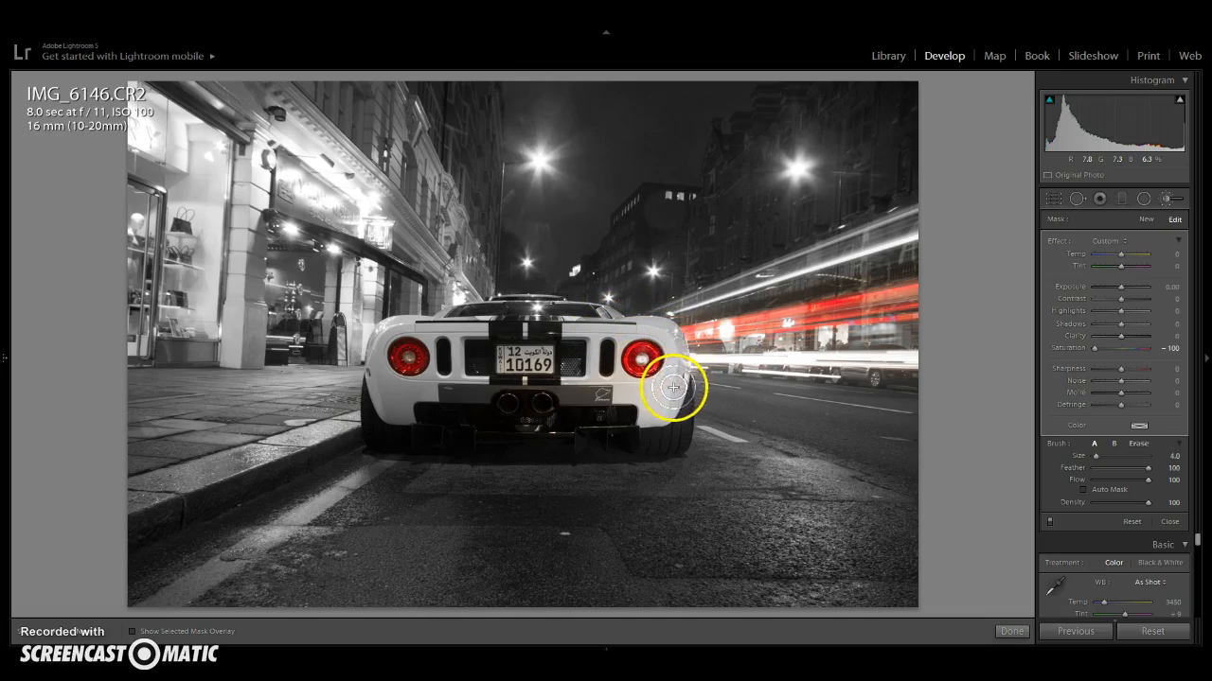
mouse_move(626, 399)
left_mouse_down()
mouse_move(629, 378)
mouse_move(603, 352)
mouse_move(620, 330)
mouse_move(584, 364)
left_mouse_up()
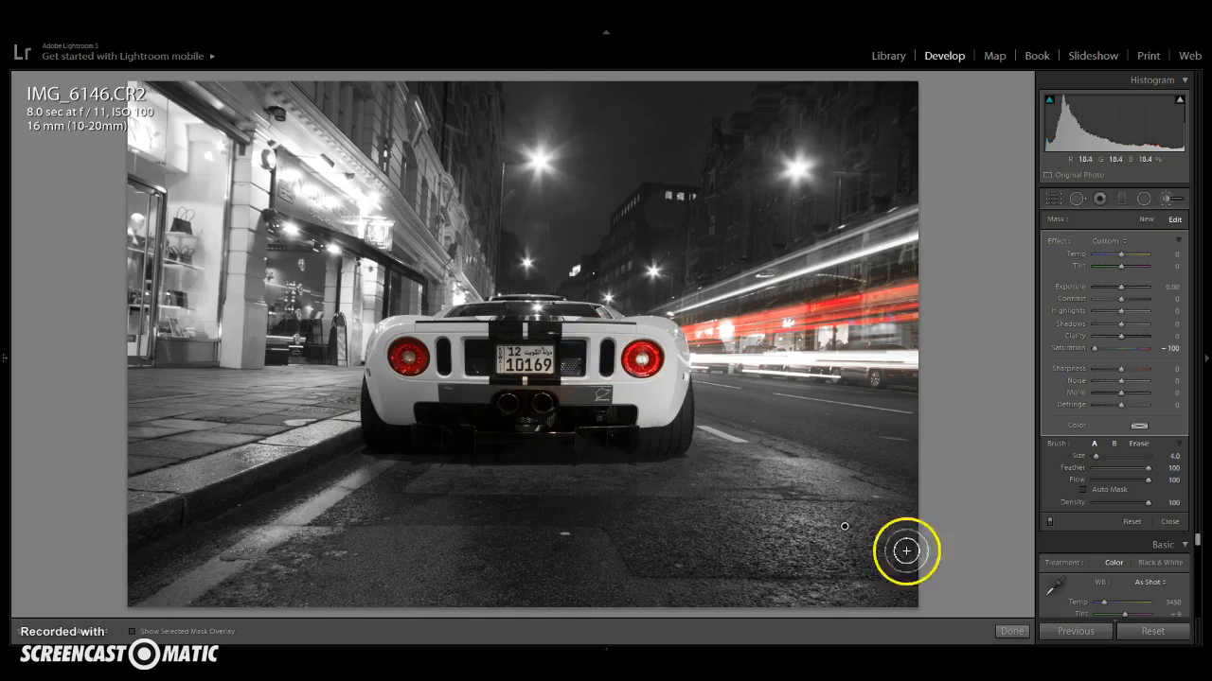
left_click(1011, 631)
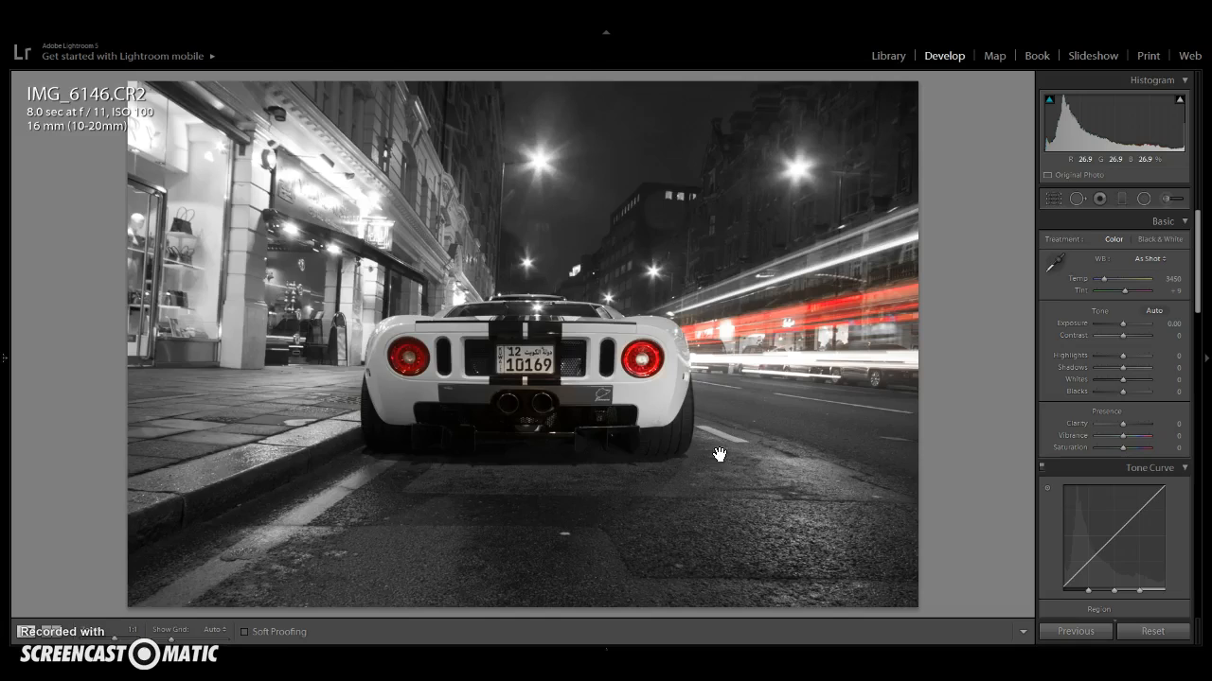
- Zoom into the car's rear and brush-desaturate the bumper and plate area, then finish the brush
left_click(720, 456)
left_click_drag(824, 490, 741, 395)
left_click(1167, 203)
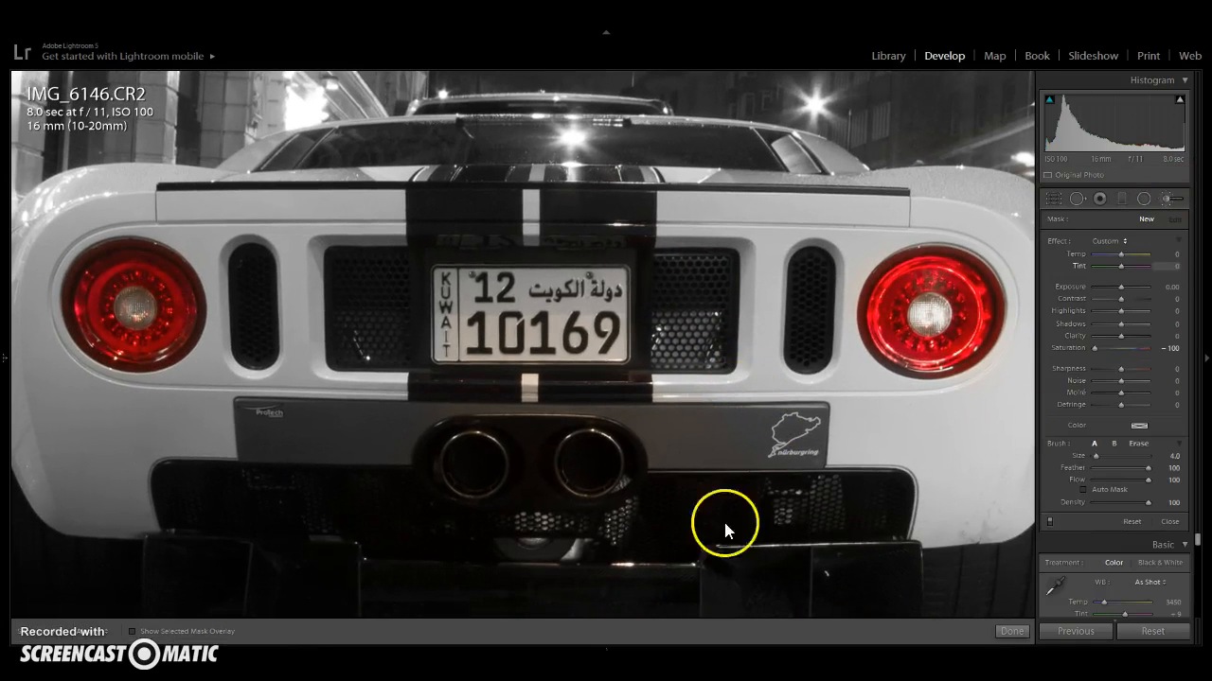
scroll(600, 481, "up", 3)
mouse_move(601, 486)
left_mouse_down()
mouse_move(517, 475)
mouse_move(559, 432)
mouse_move(546, 389)
mouse_move(414, 407)
mouse_move(539, 311)
mouse_move(561, 246)
mouse_move(590, 266)
mouse_move(549, 301)
mouse_move(515, 278)
mouse_move(556, 216)
left_mouse_up()
scroll(596, 336, "down", 1)
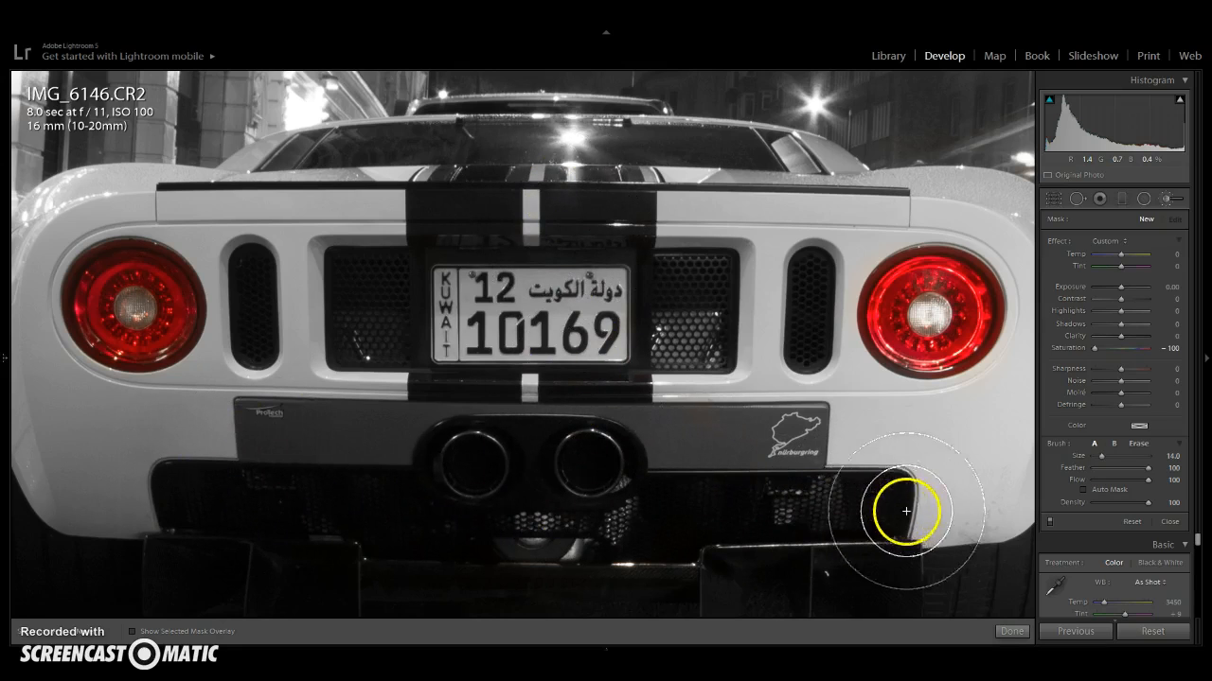
left_click(981, 436)
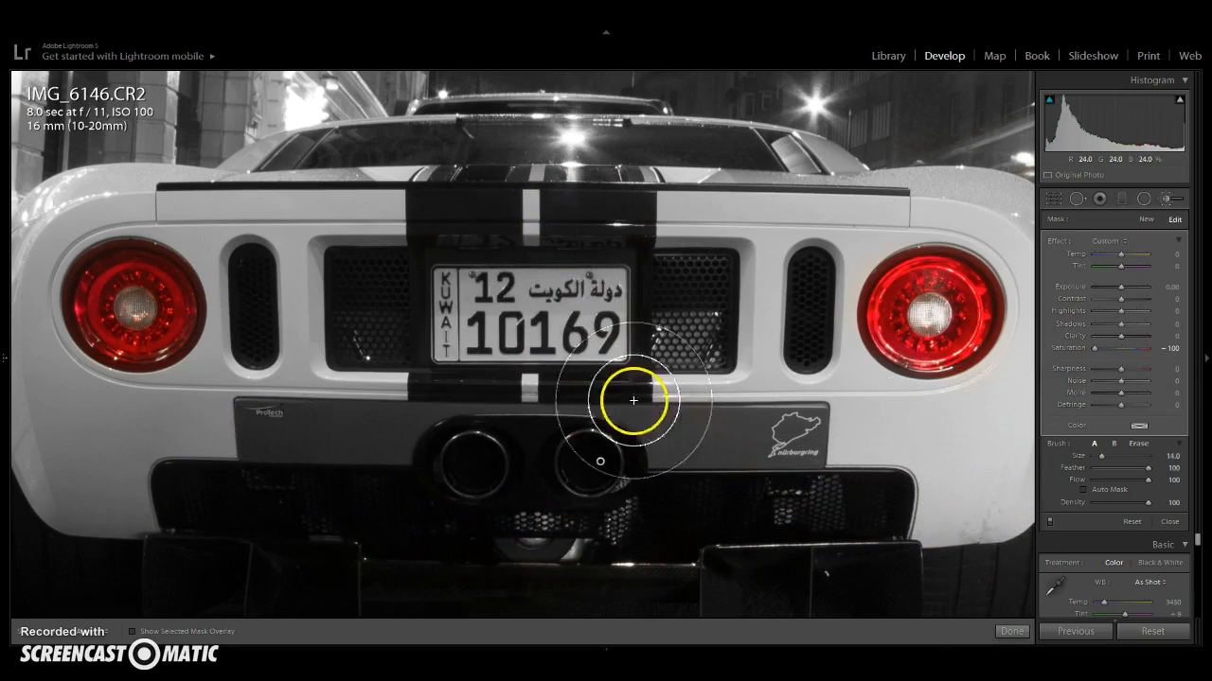
left_click(1011, 631)
- Zoom into the light trails and brush-desaturate the area around them, then finish and zoom back out
left_click(589, 471)
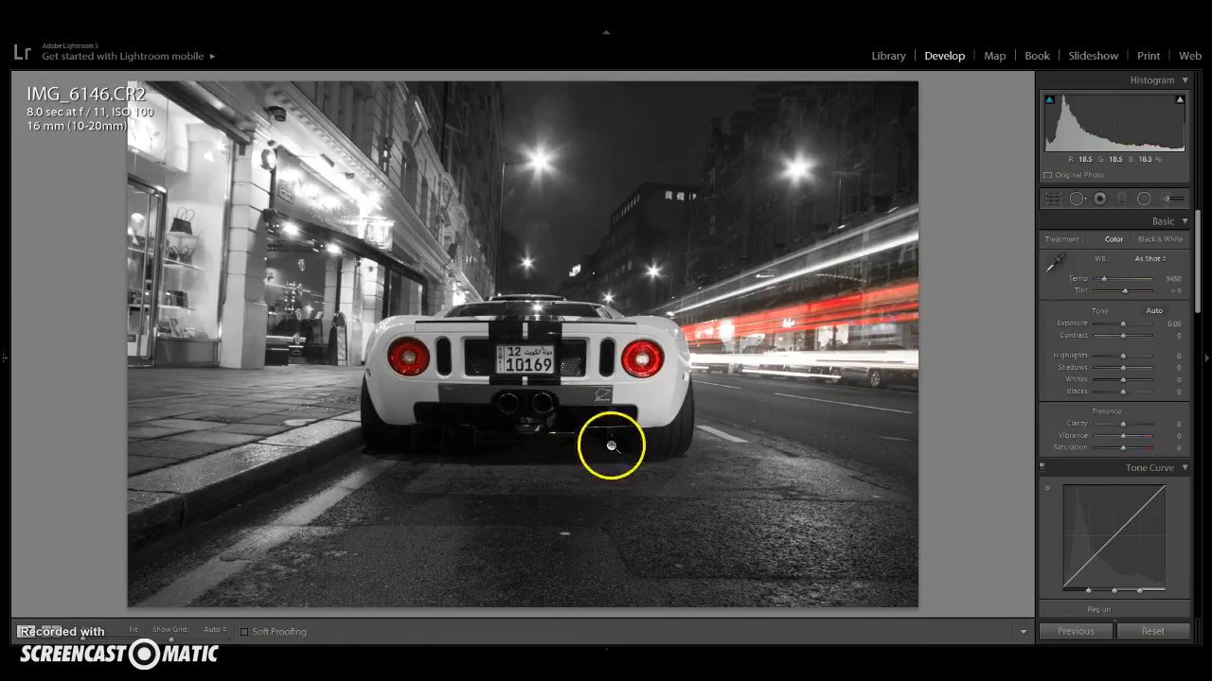
left_click(850, 312)
left_click_drag(852, 393, 770, 397)
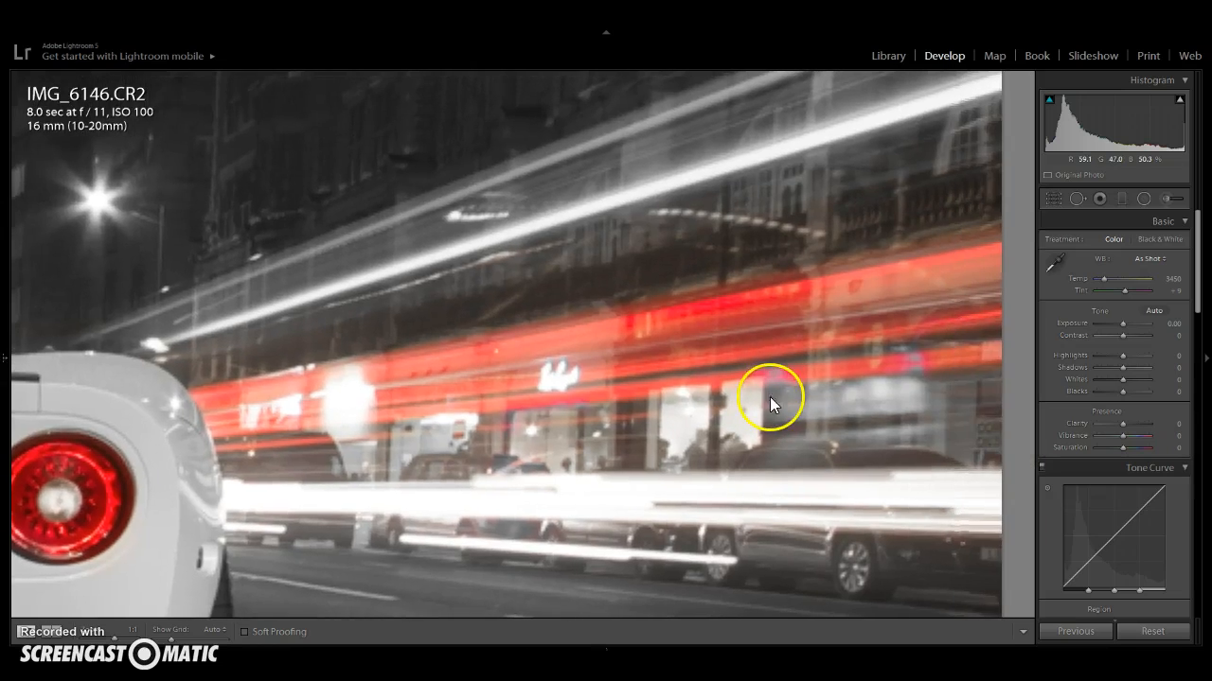
left_click(1172, 198)
scroll(571, 308, "up", 1)
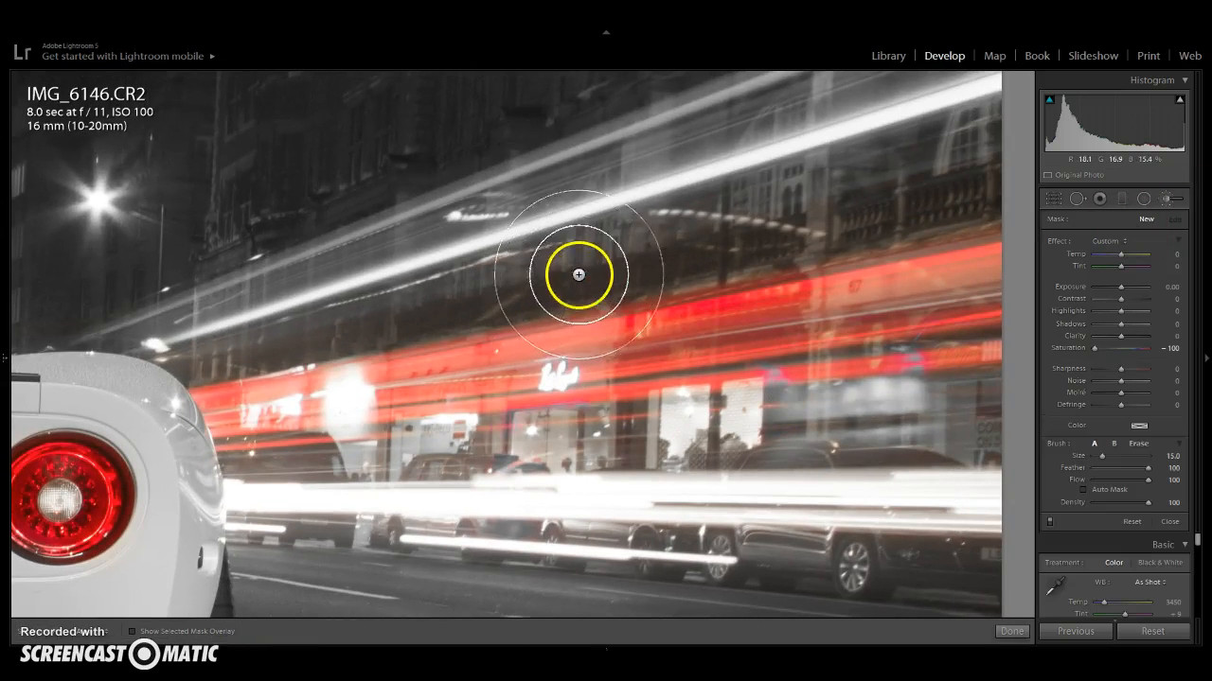
mouse_move(951, 150)
left_mouse_down()
mouse_move(941, 161)
mouse_move(962, 162)
mouse_move(895, 183)
mouse_move(779, 193)
mouse_move(214, 330)
mouse_move(227, 309)
mouse_move(814, 148)
mouse_move(958, 164)
left_mouse_up()
scroll(214, 331, "down", 1)
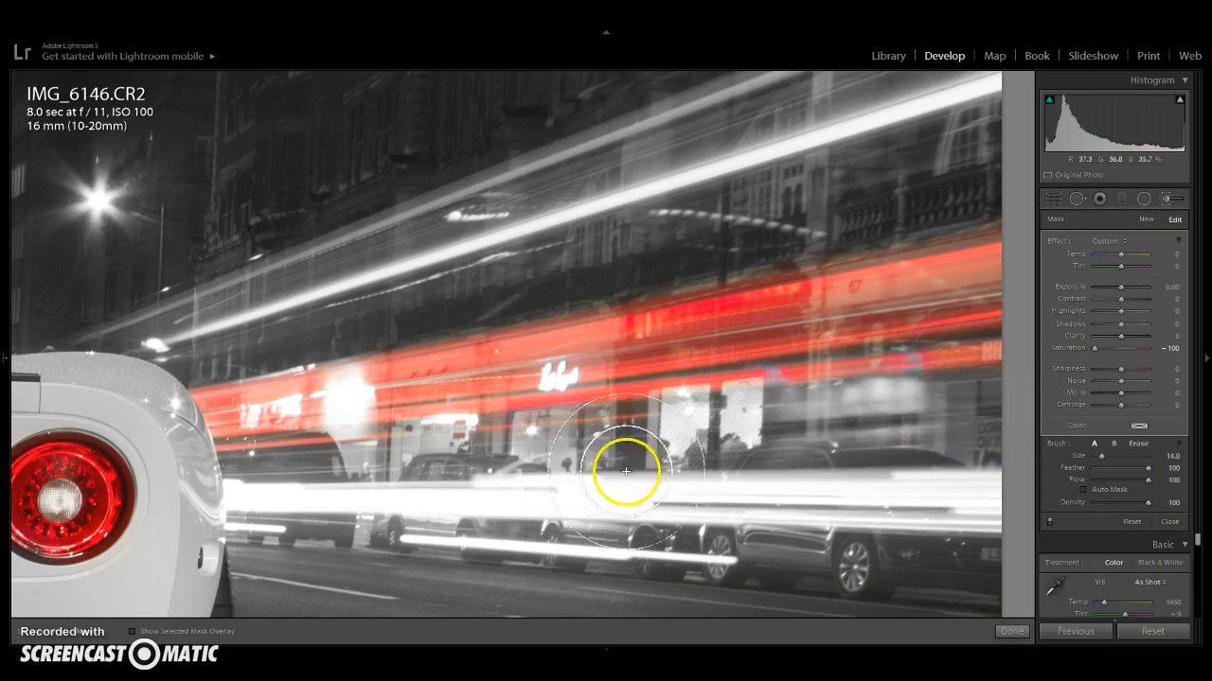
scroll(568, 455, "down", 2)
scroll(516, 446, "down", 3)
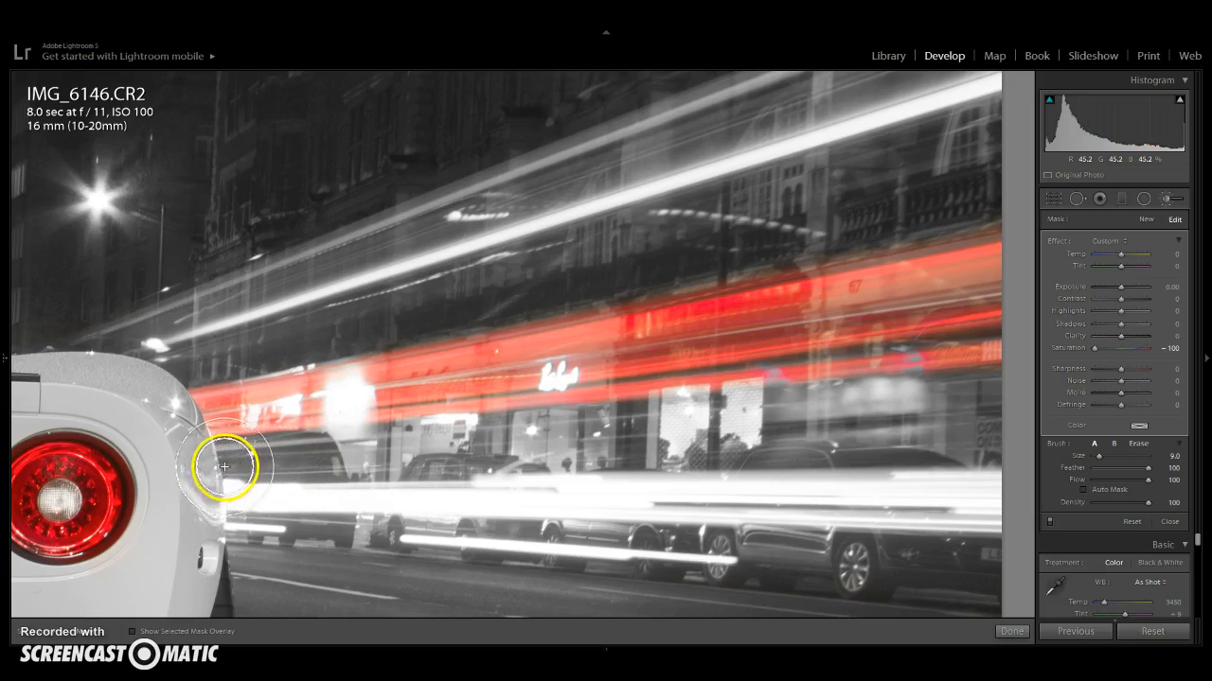
left_click(1011, 631)
left_click(724, 468)
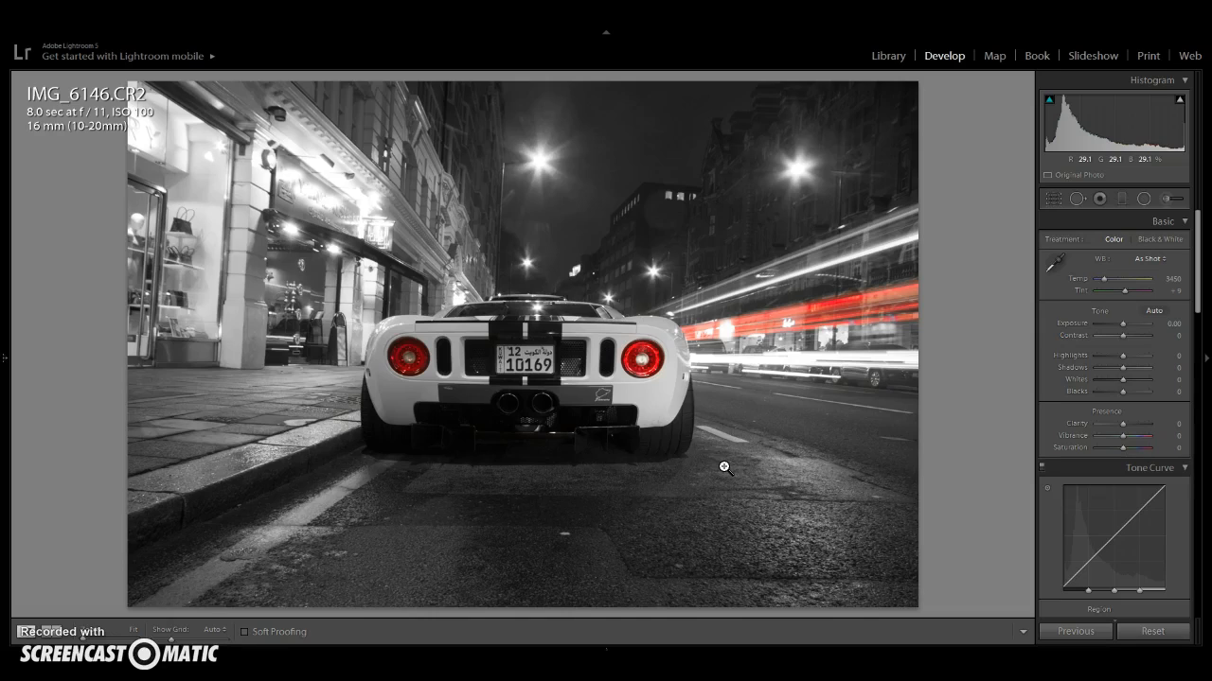
- Set Highlights to -100 and Shadows to +100 in the Basic adjustments
left_click(815, 387)
left_click(834, 391)
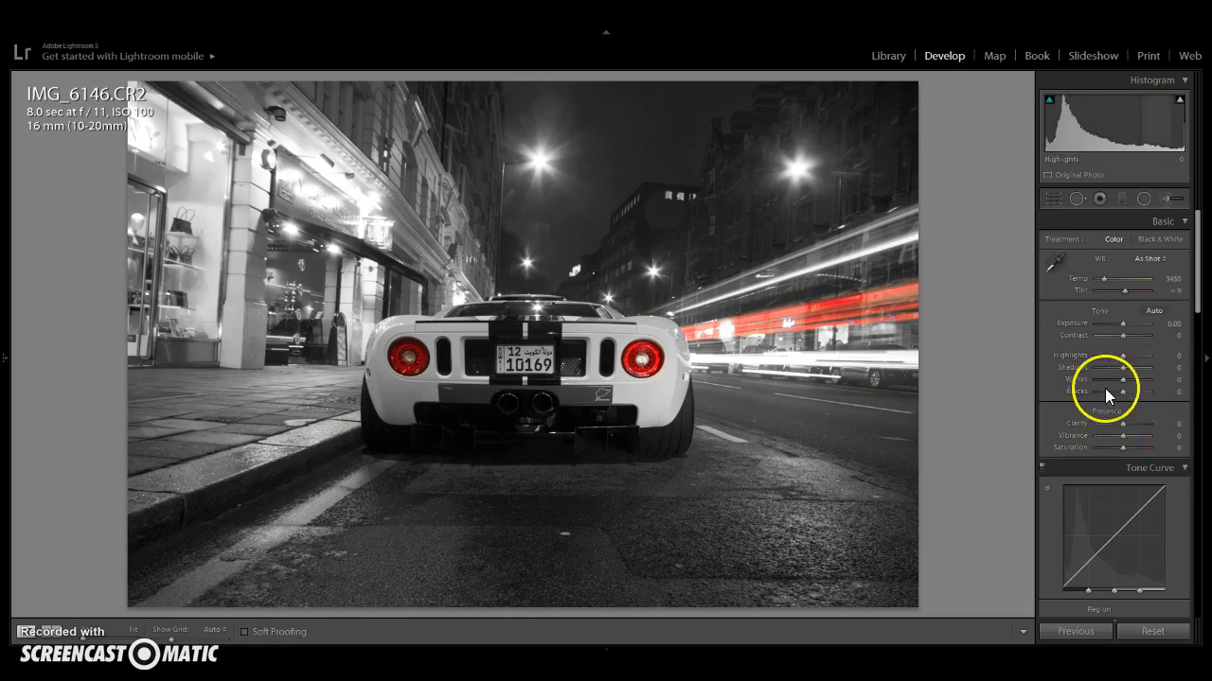
left_click_drag(1125, 360, 1158, 375)
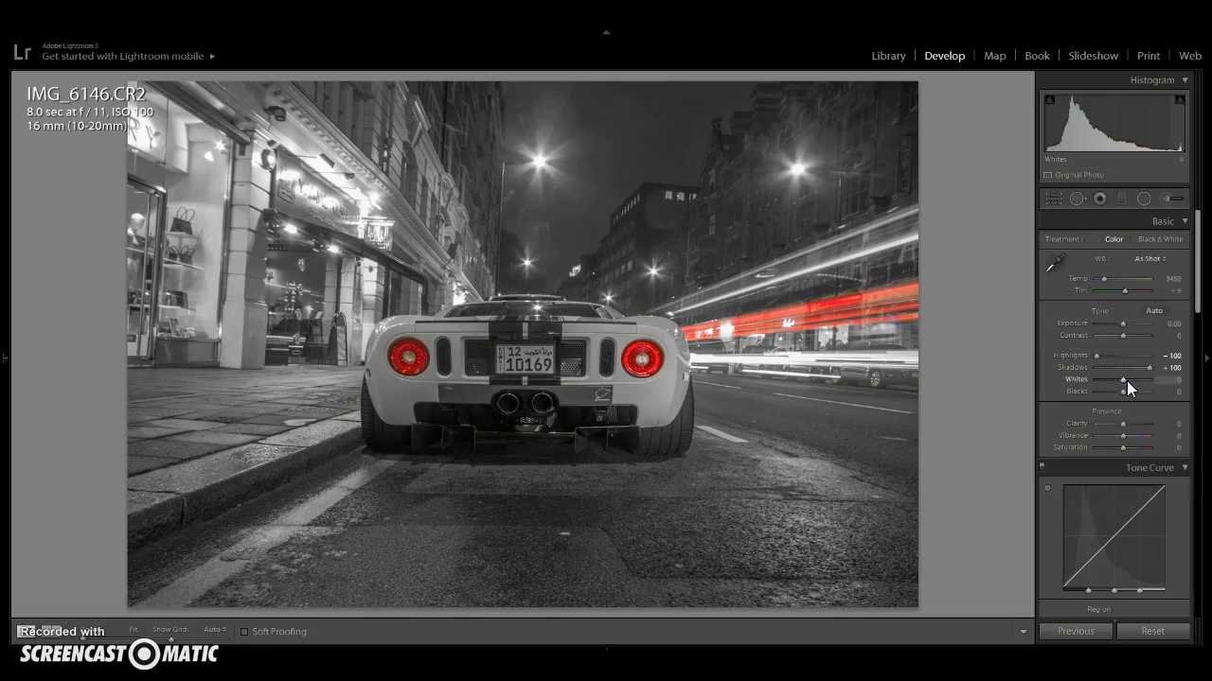
- Raise Whites to +17 and Blacks to +14
left_click(1124, 380, "alt")
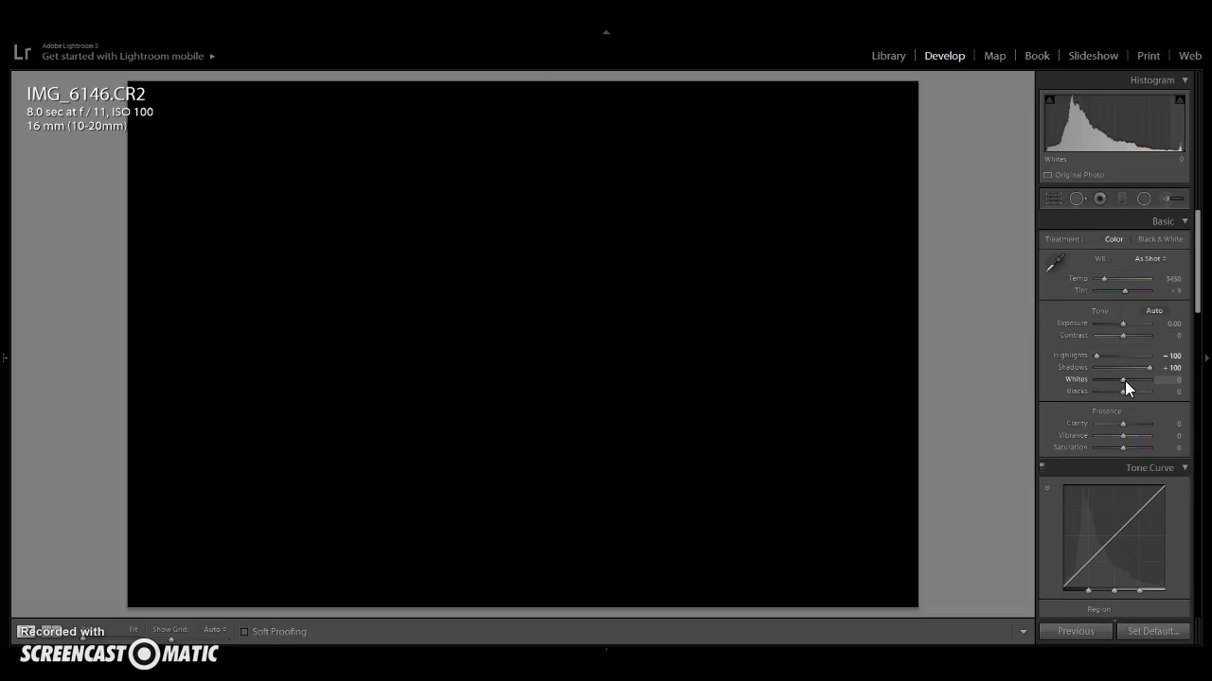
left_click_drag(1127, 381, 1124, 395)
left_click(1125, 393)
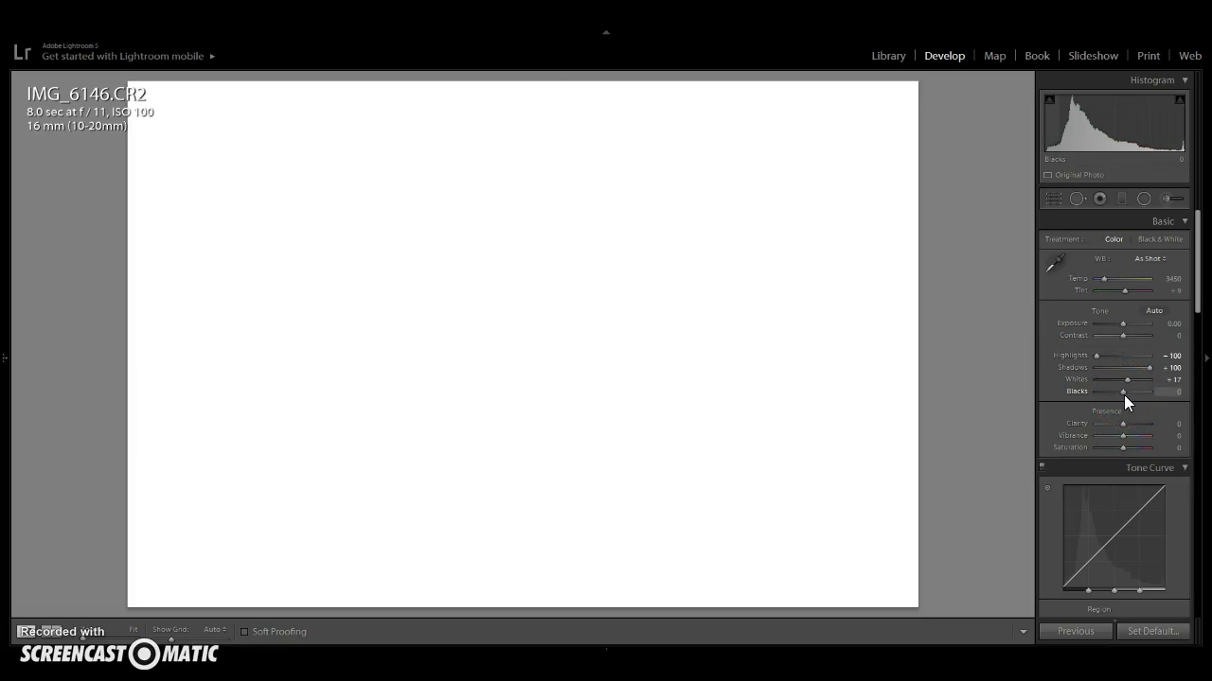
left_click_drag(1126, 394, 1127, 394)
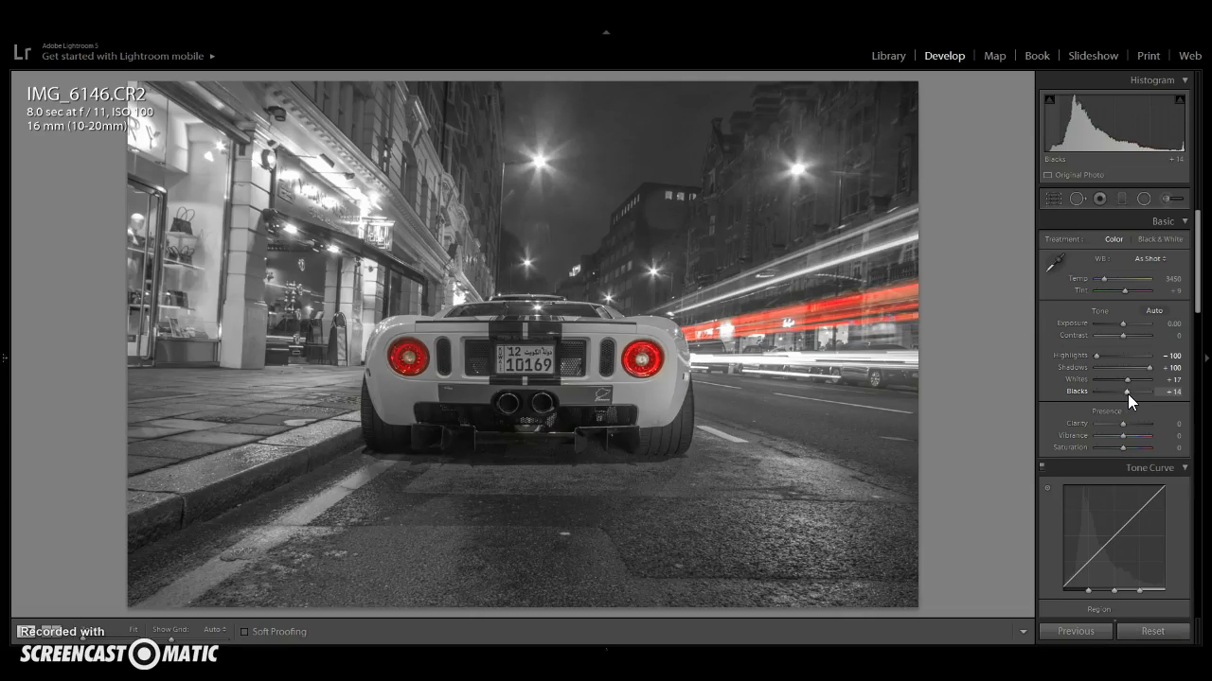
- Raise Clarity to +100 in the Presence settings
left_click(1124, 423)
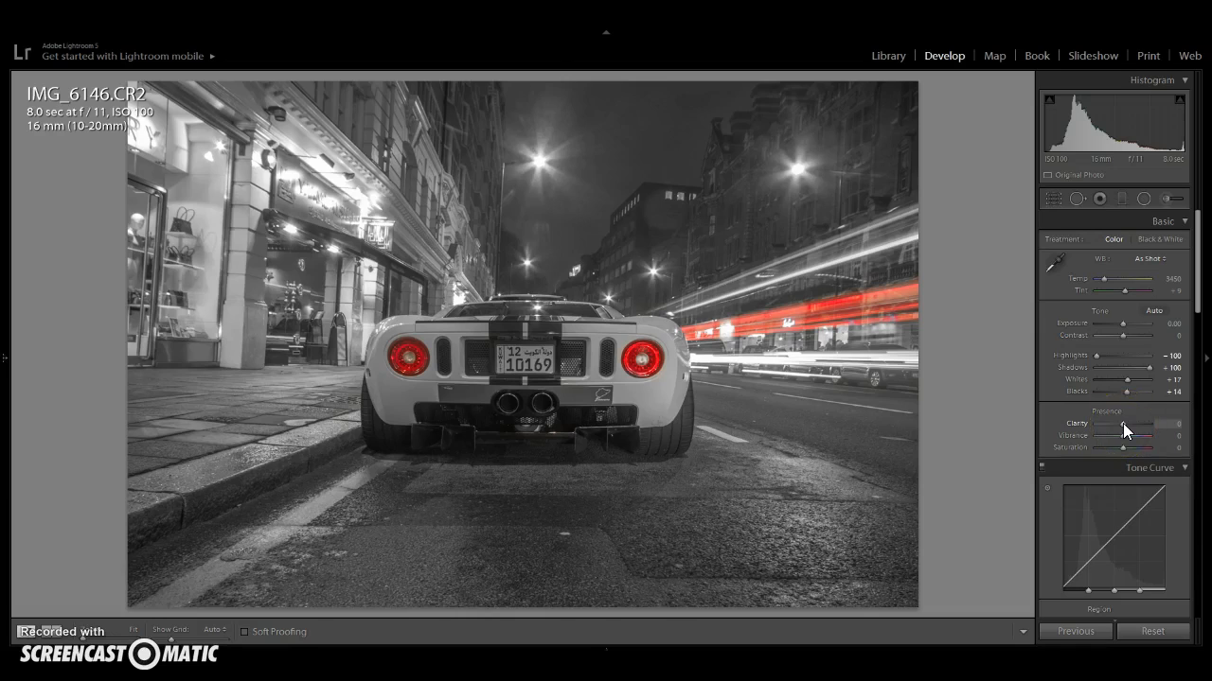
left_click_drag(1122, 423, 1198, 427)
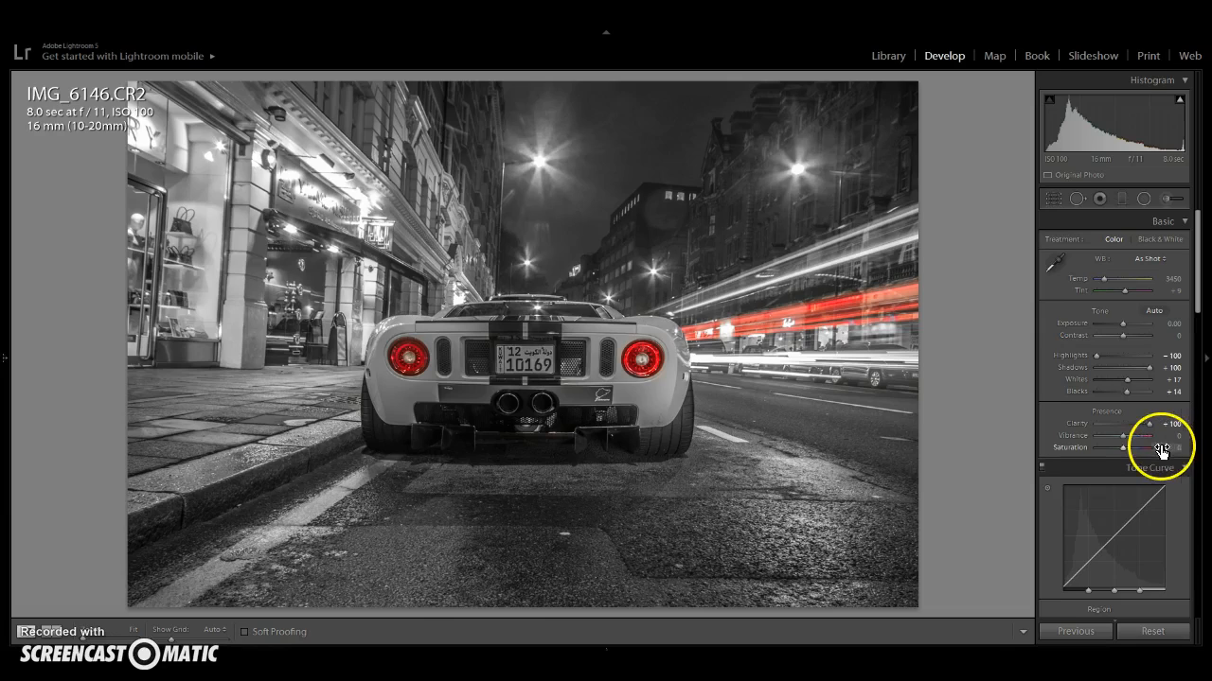
- Set the Tone Curve regions to Highlights +15, Lights +5, Darks -5 and Shadows -15
scroll(1174, 468, "down", 5)
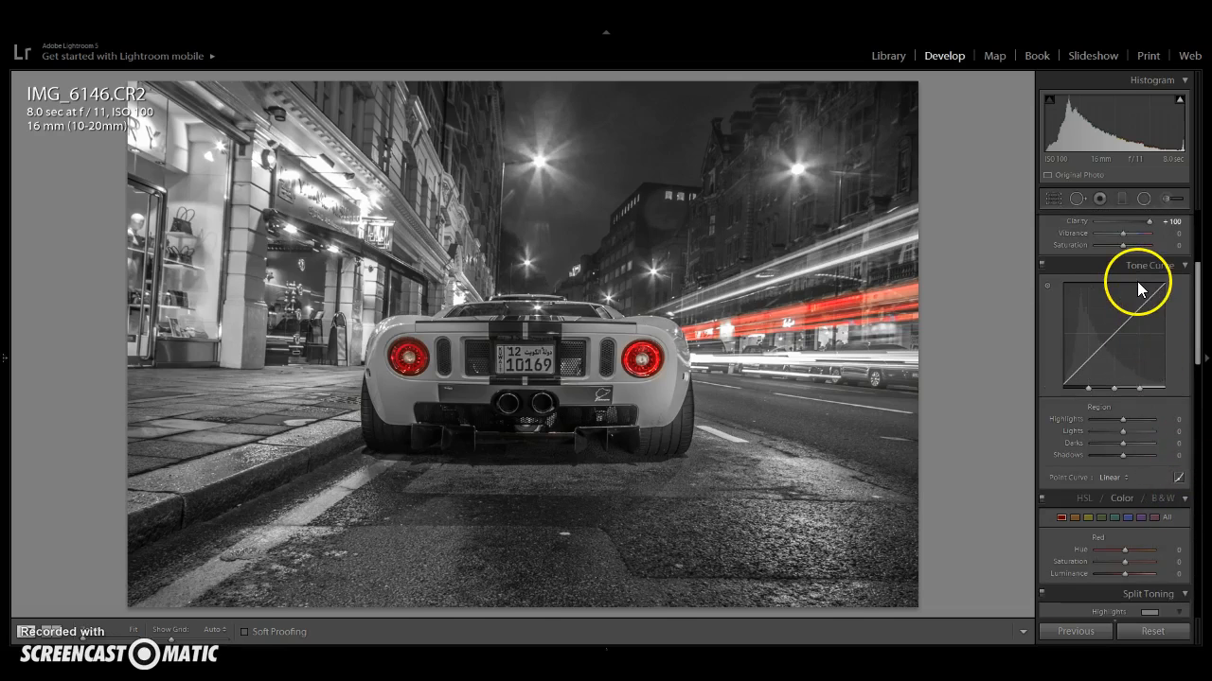
left_click(1168, 426)
type("15")
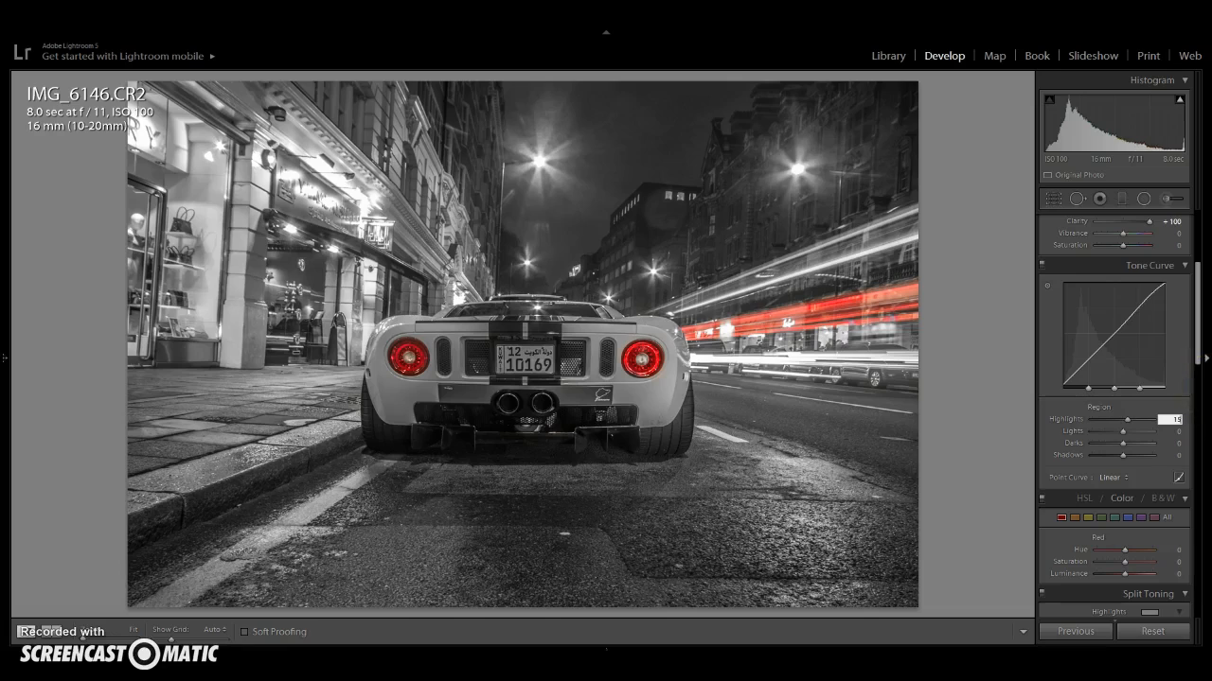
key("Tab")
type("5")
key("Tab")
type("-5")
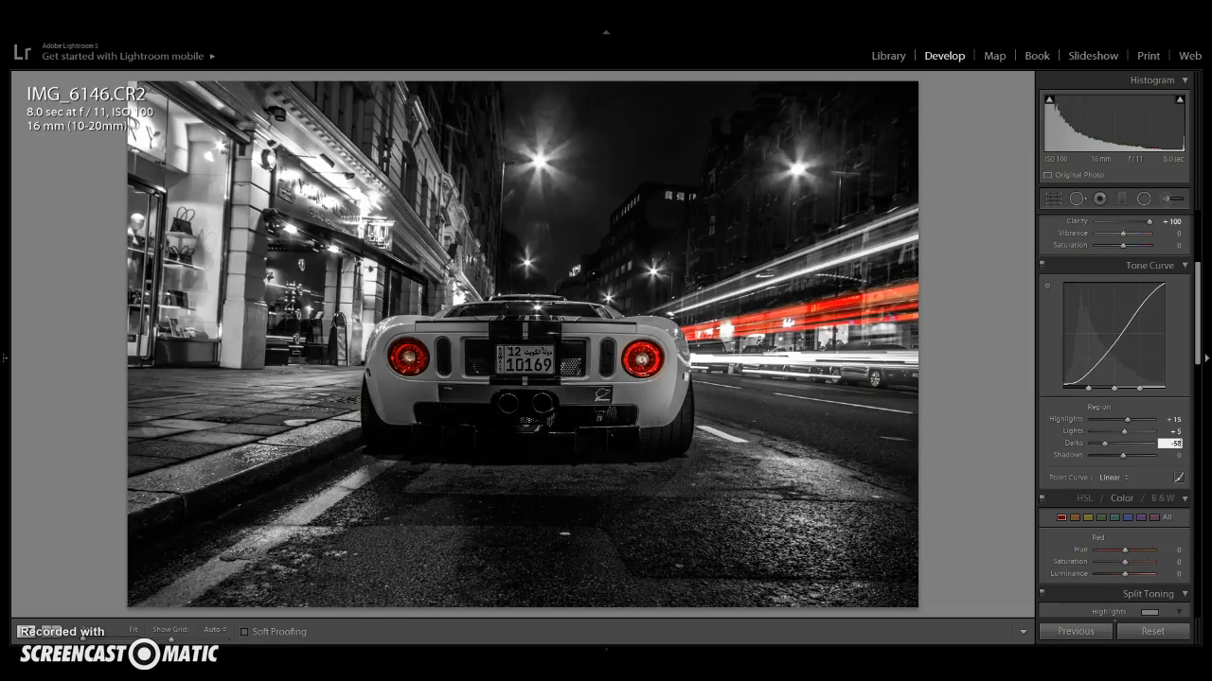
key("Tab")
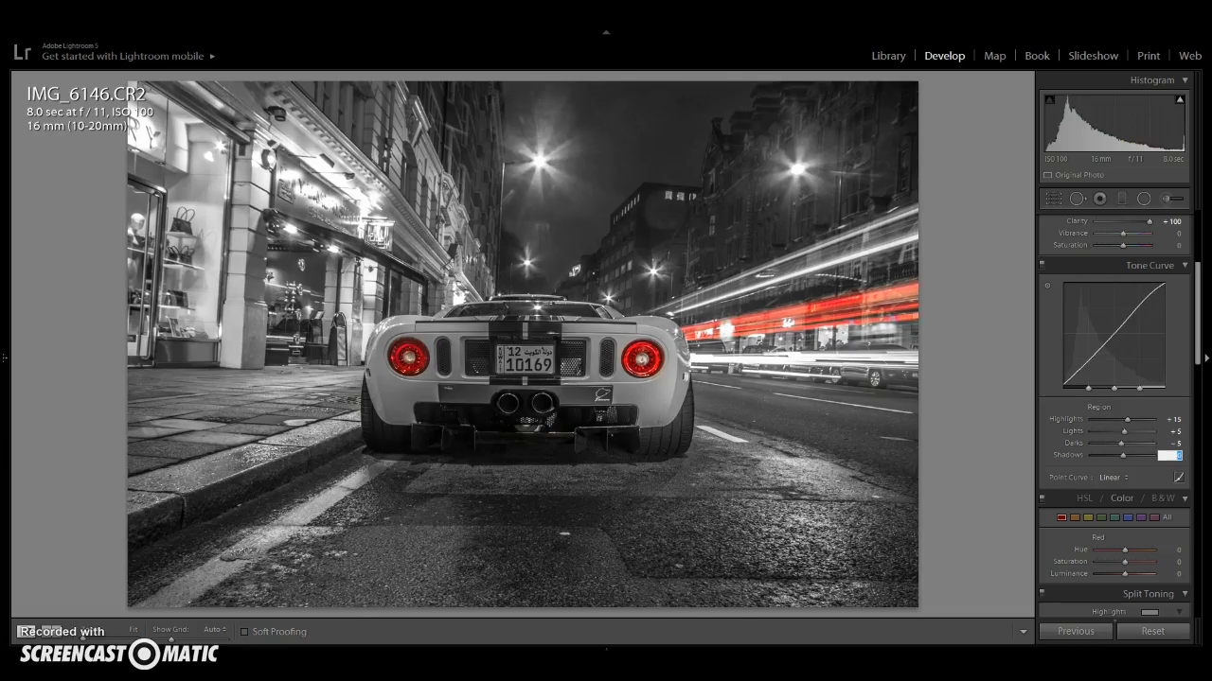
type("-145")
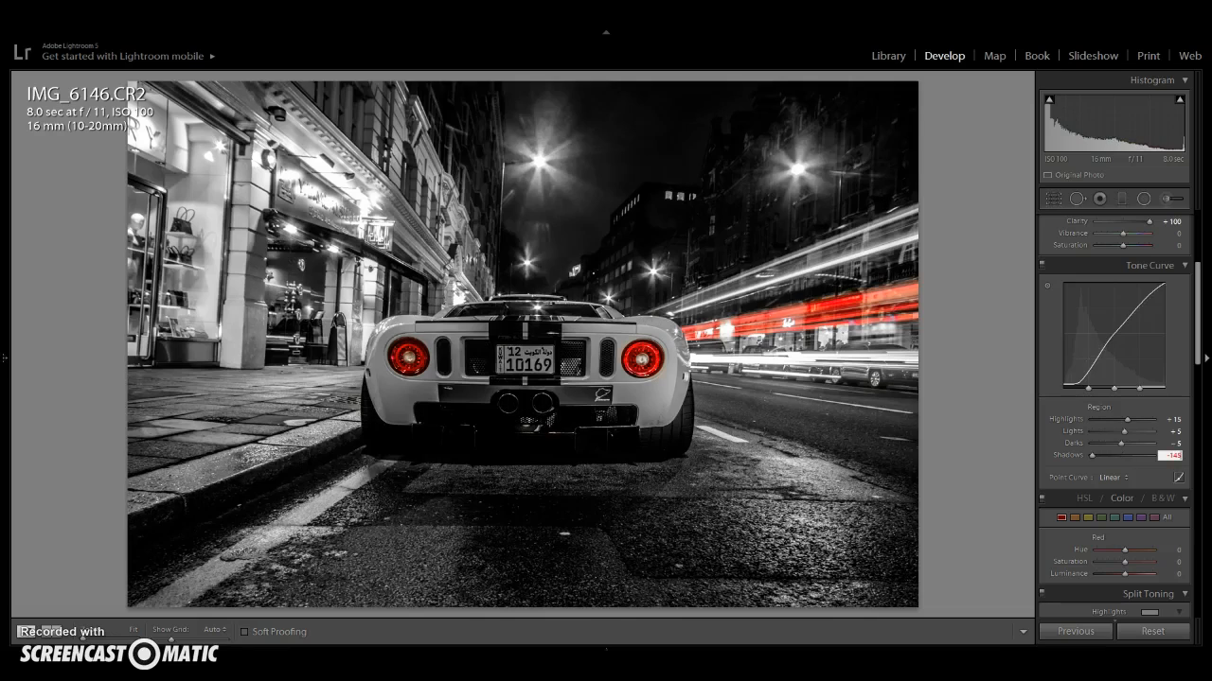
key("BackSpace")
key("BackSpace")
type("5")
key("Return")
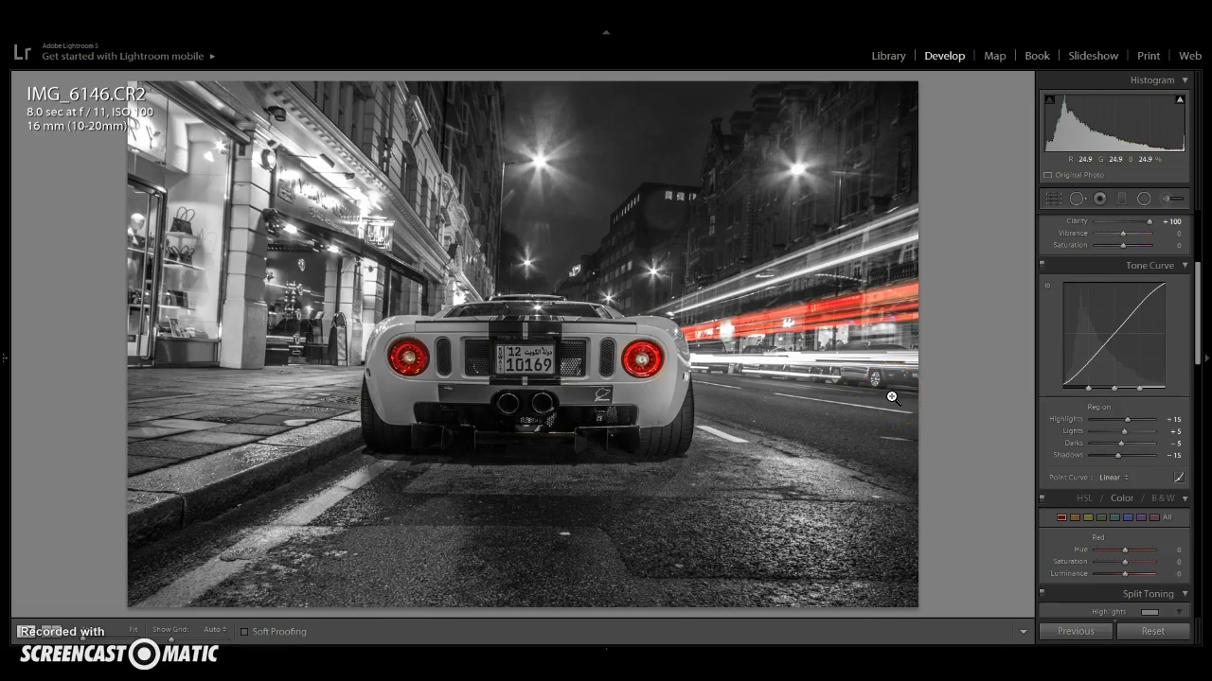
- Set sharpening Amount to 75 and drag sharpening Masking to about 54
scroll(1159, 417, "down", 5)
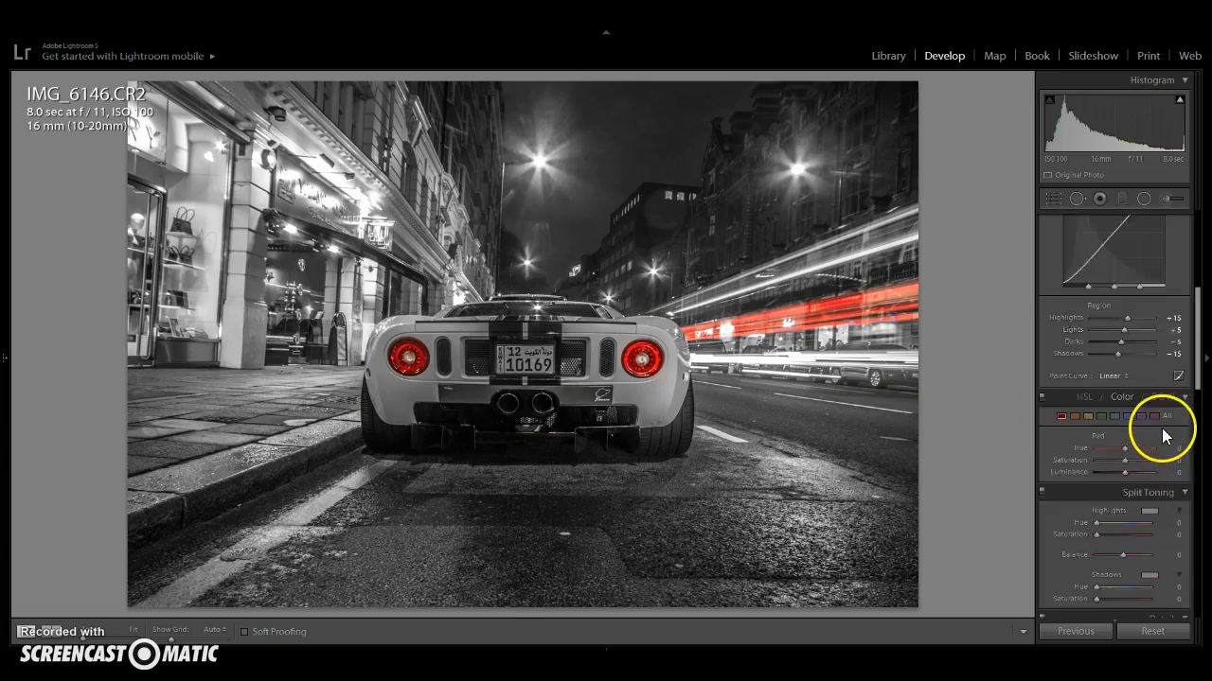
scroll(1157, 402, "down", 2)
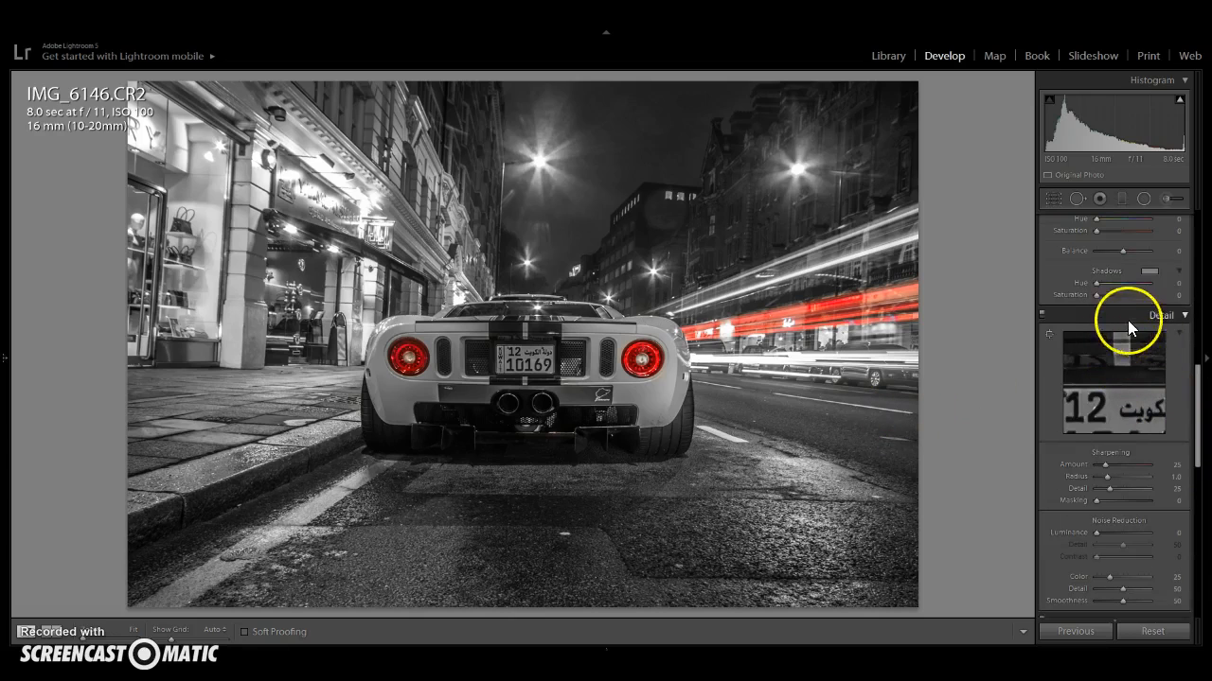
scroll(1120, 311, "down", 2)
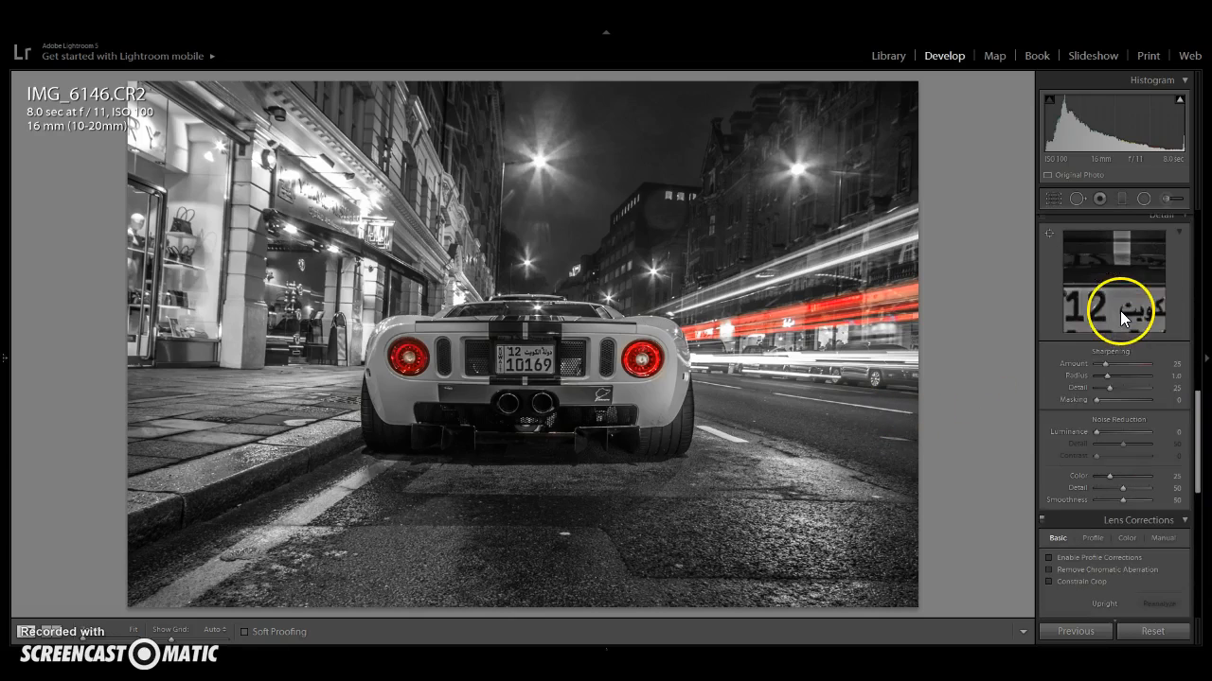
left_click(1174, 363)
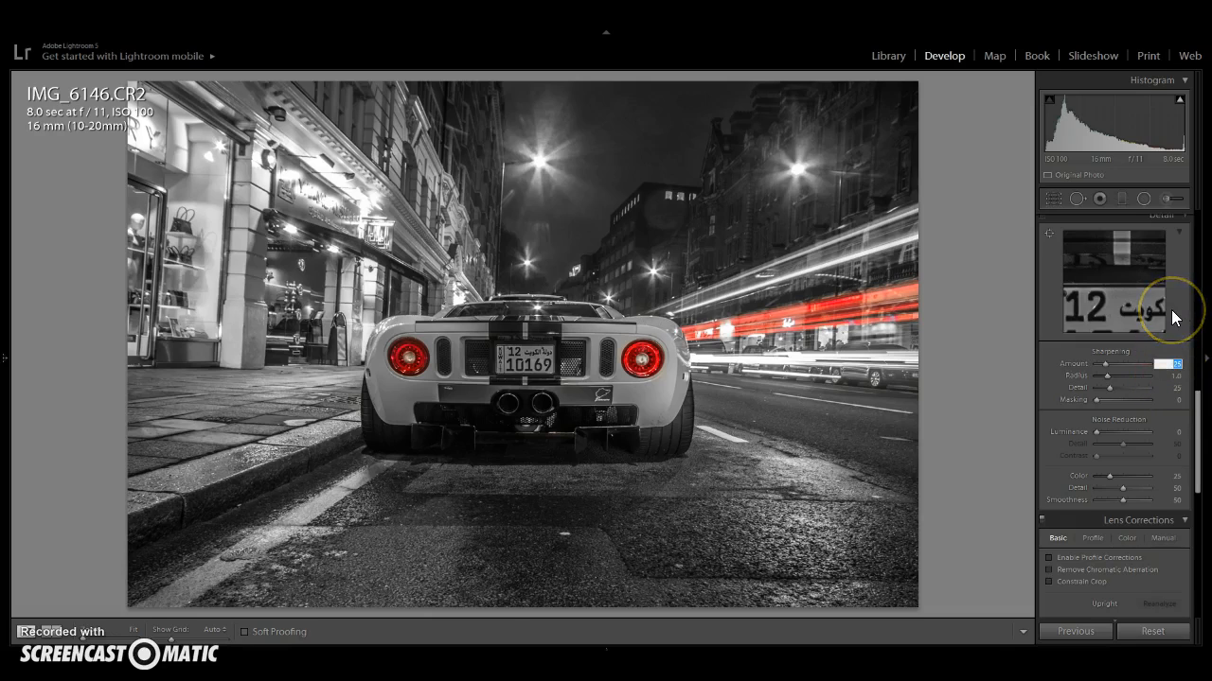
type("75")
key("Return")
left_click(1096, 399)
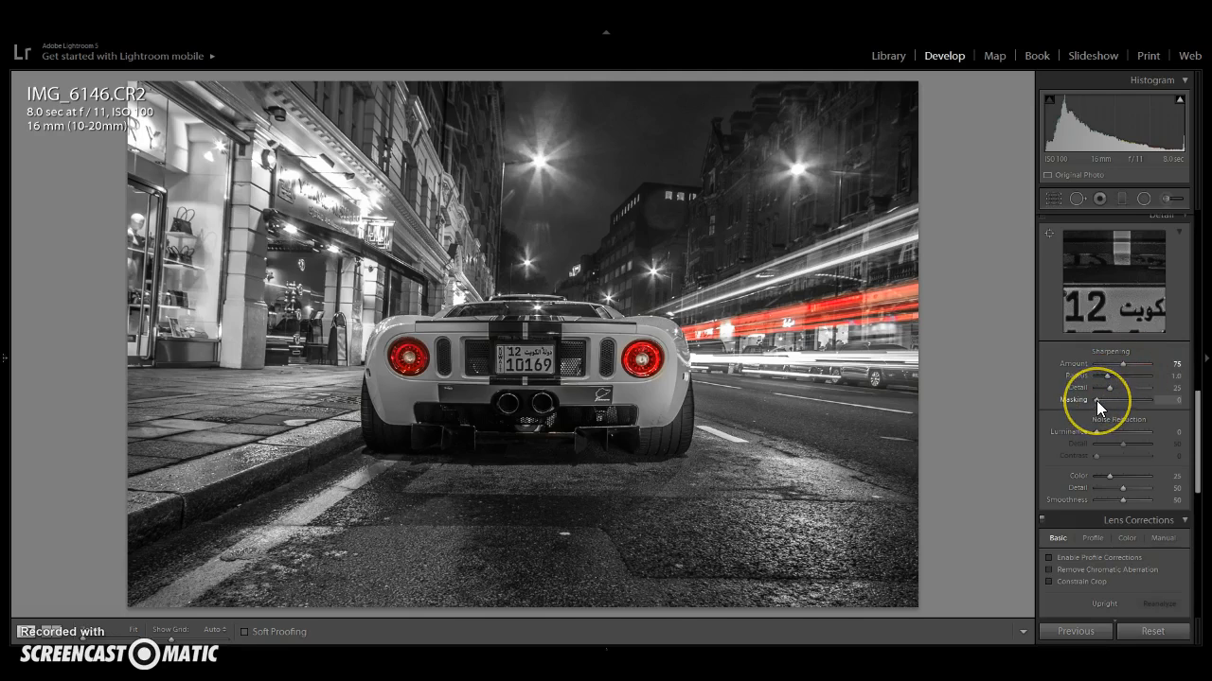
left_click(1096, 400, "alt")
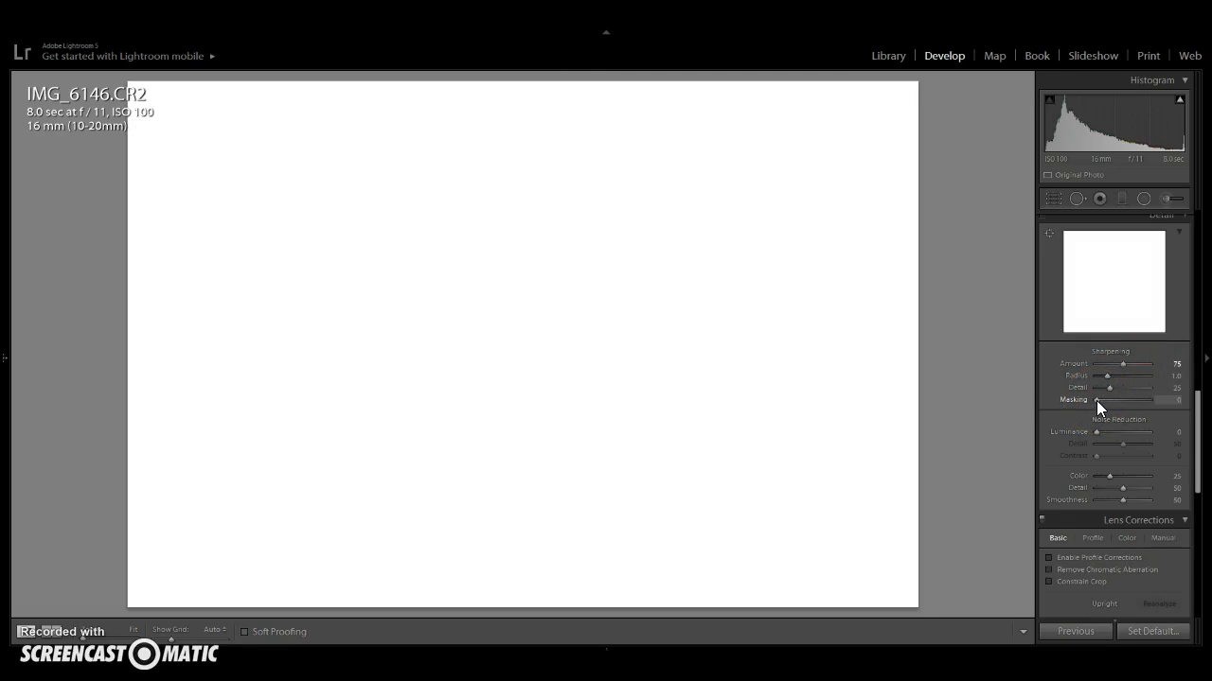
left_click_drag(1096, 401, 1125, 403)
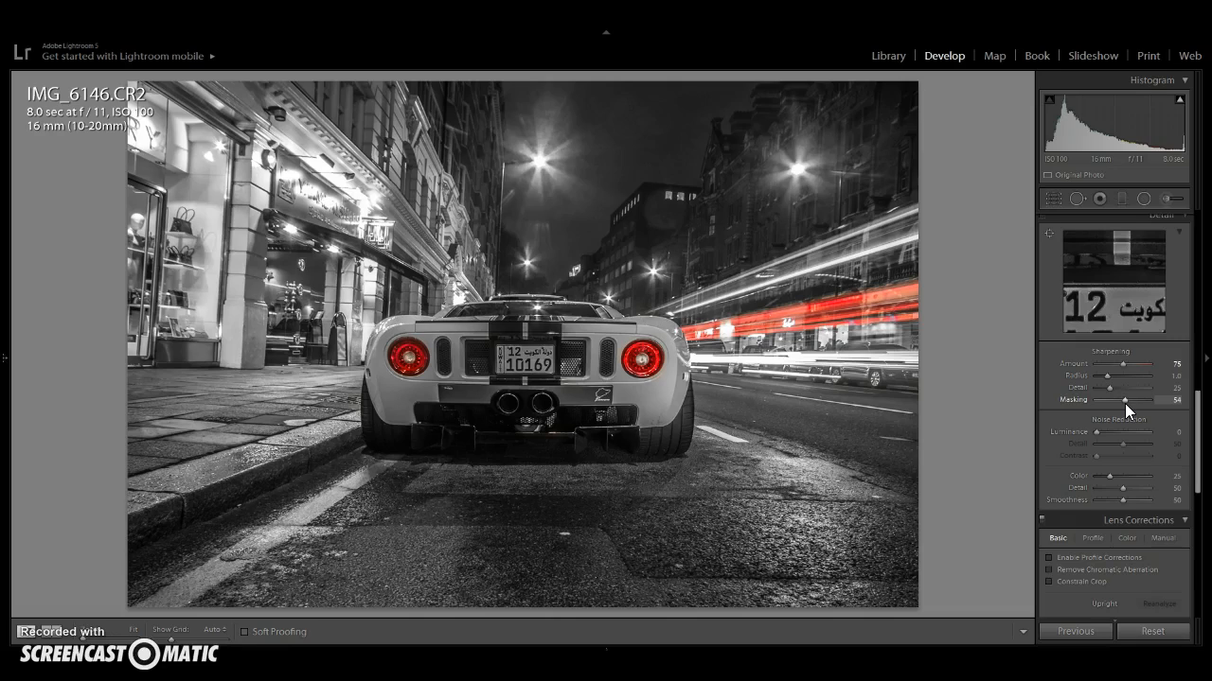
- Set Luminance noise reduction to 15 and enable Remove Chromatic Aberration in Lens Corrections
left_click(1177, 432)
type("15")
key("Return")
scroll(1125, 509, "down", 2)
left_click(1123, 467)
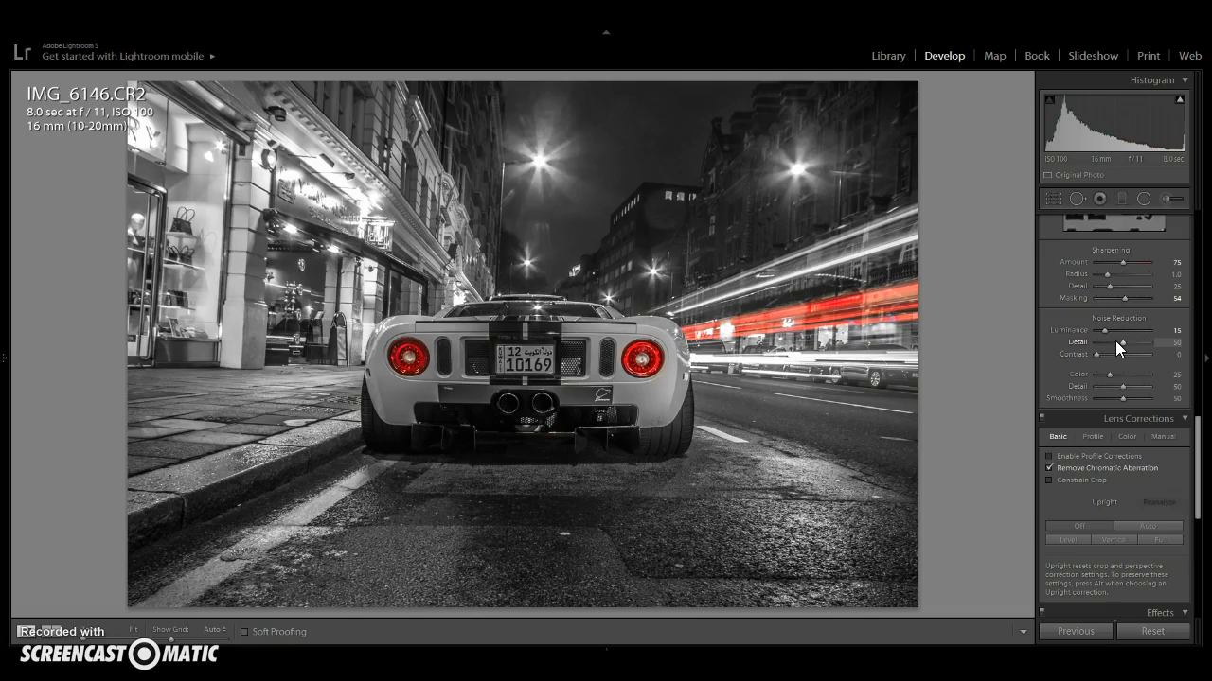
- Set the Post-Crop Vignetting Amount to -10
scroll(1115, 341, "down", 5)
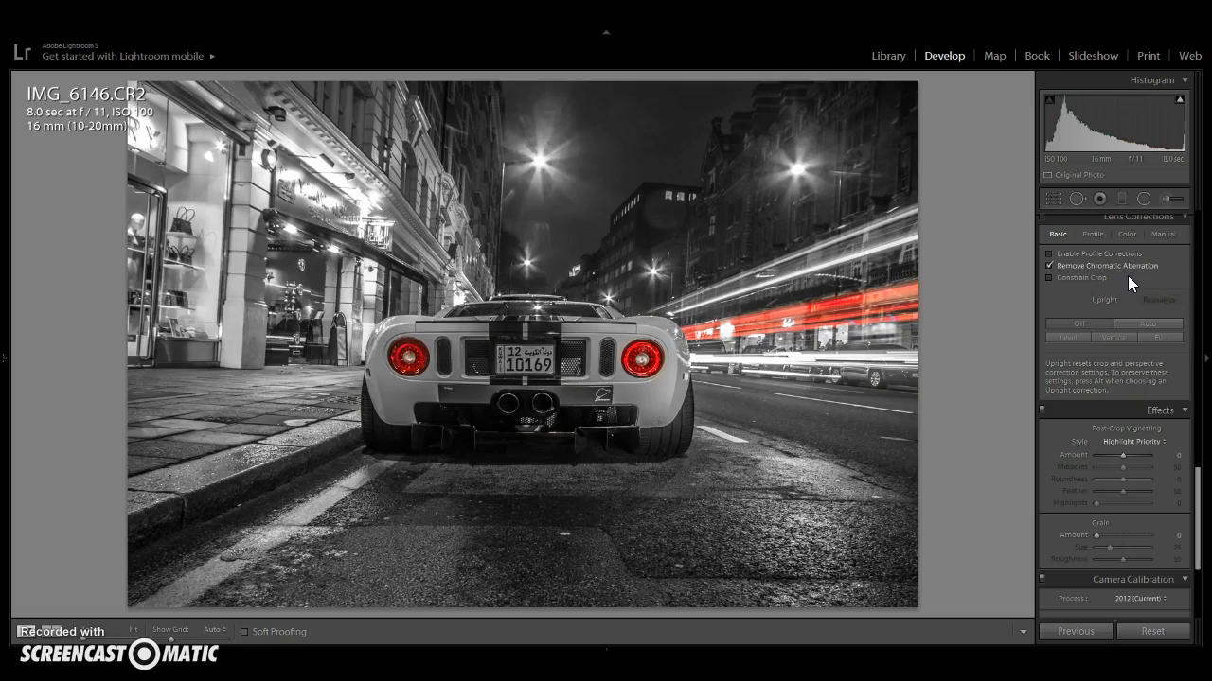
left_click(1176, 455)
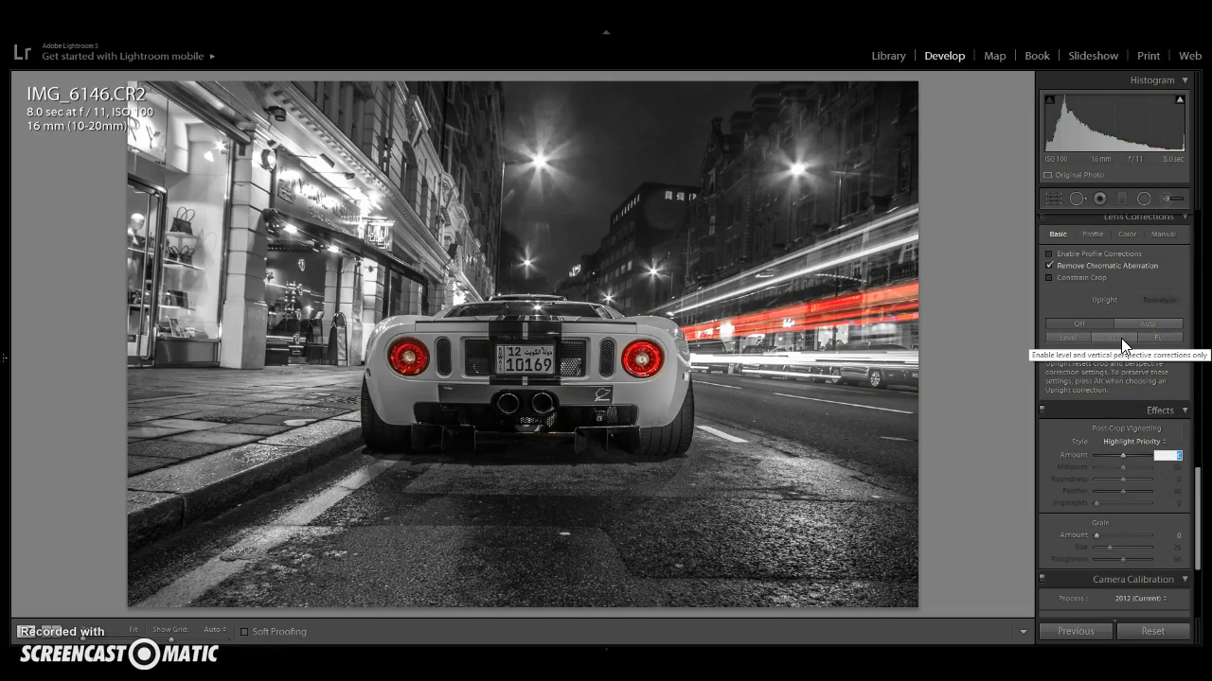
type("-10")
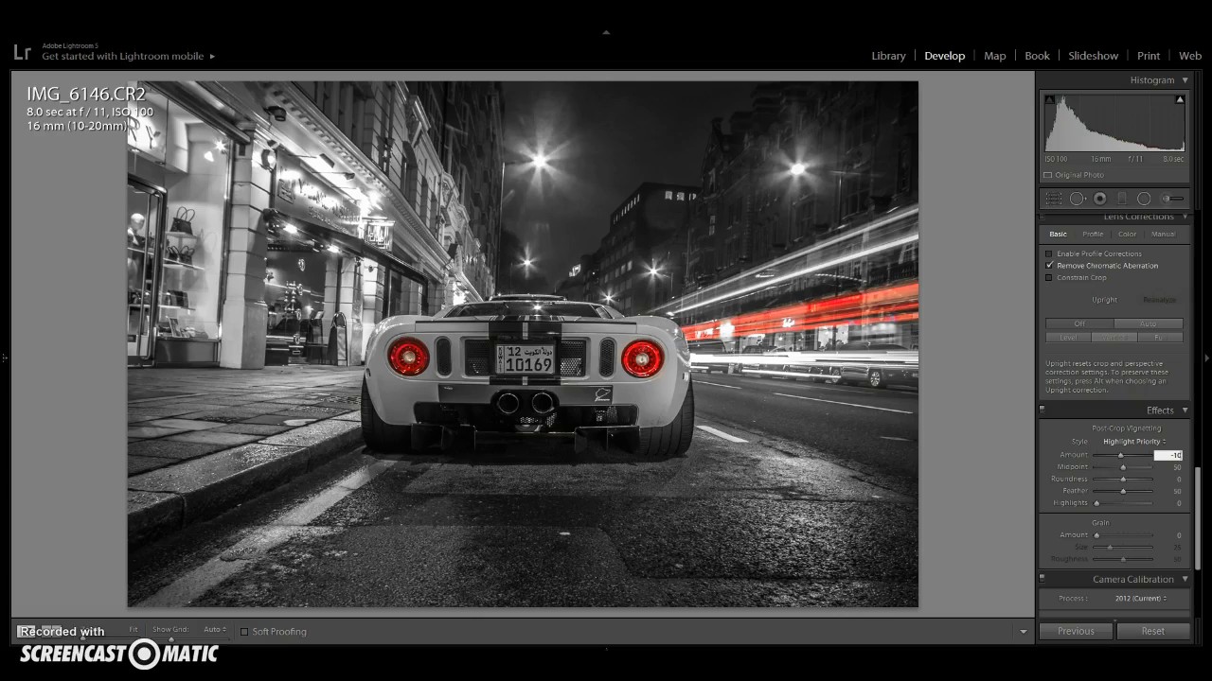
- Set the Red Saturation in HSL to +20
scroll(1121, 338, "up", 3)
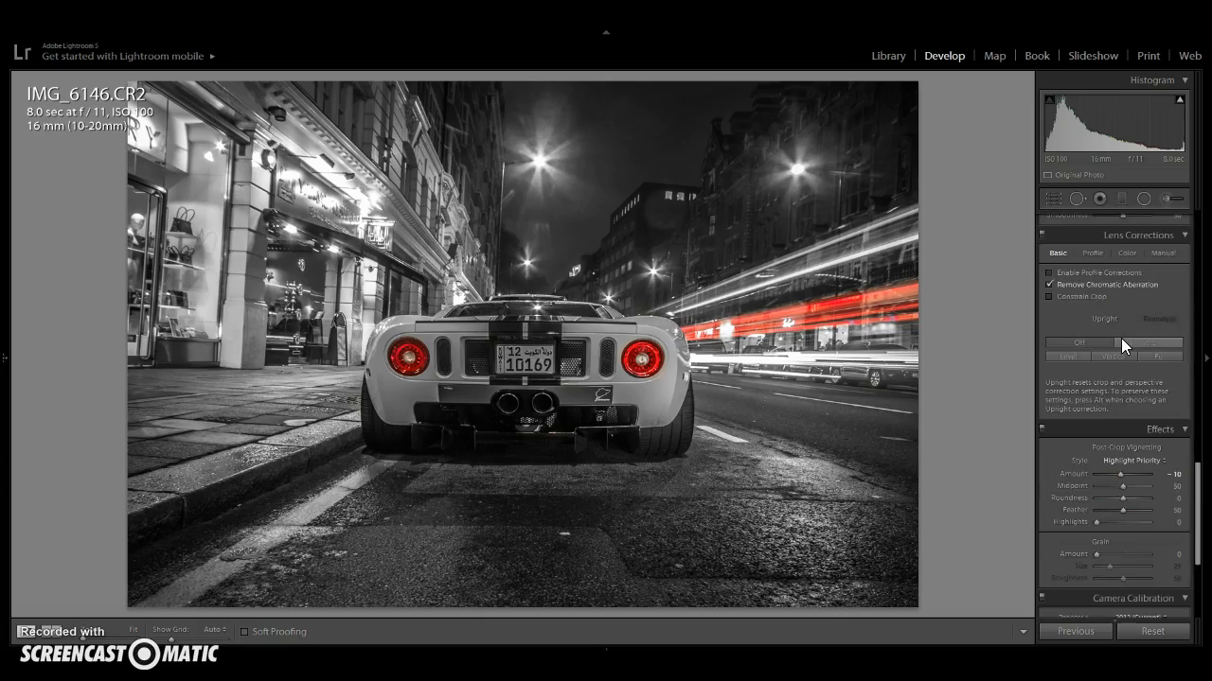
scroll(1121, 338, "up", 10)
left_click(1126, 457)
scroll(1127, 457, "up", 3)
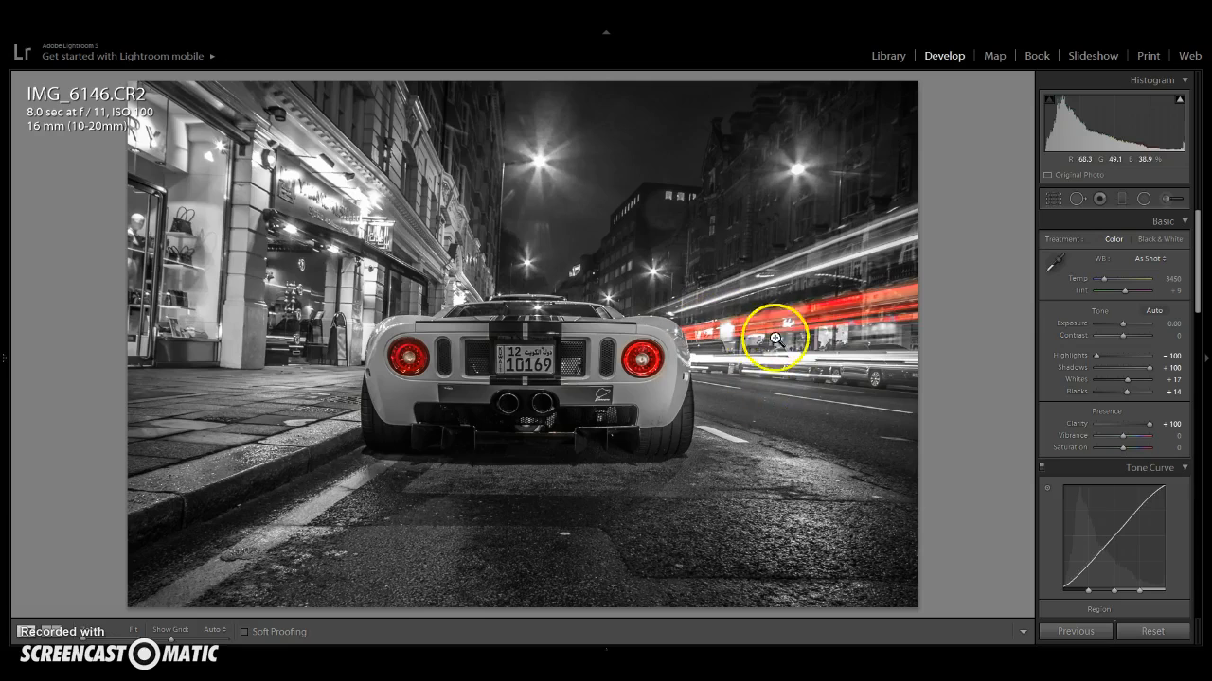
scroll(1124, 449, "down", 4)
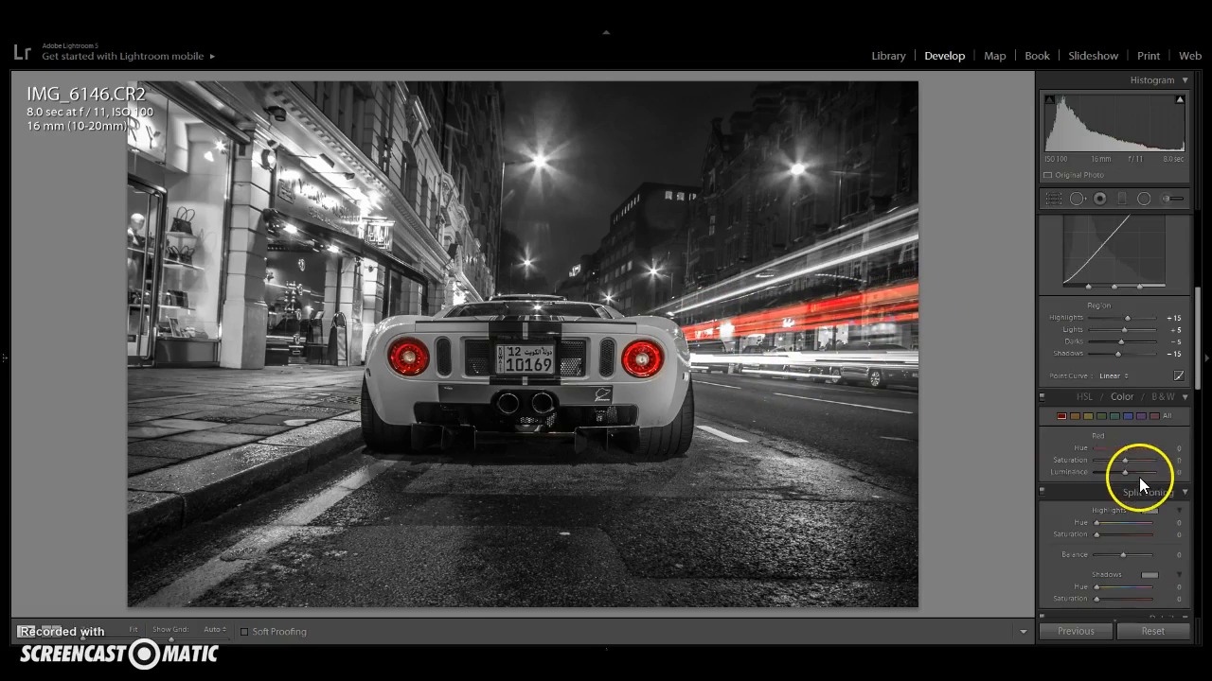
left_click(1176, 460)
type("20")
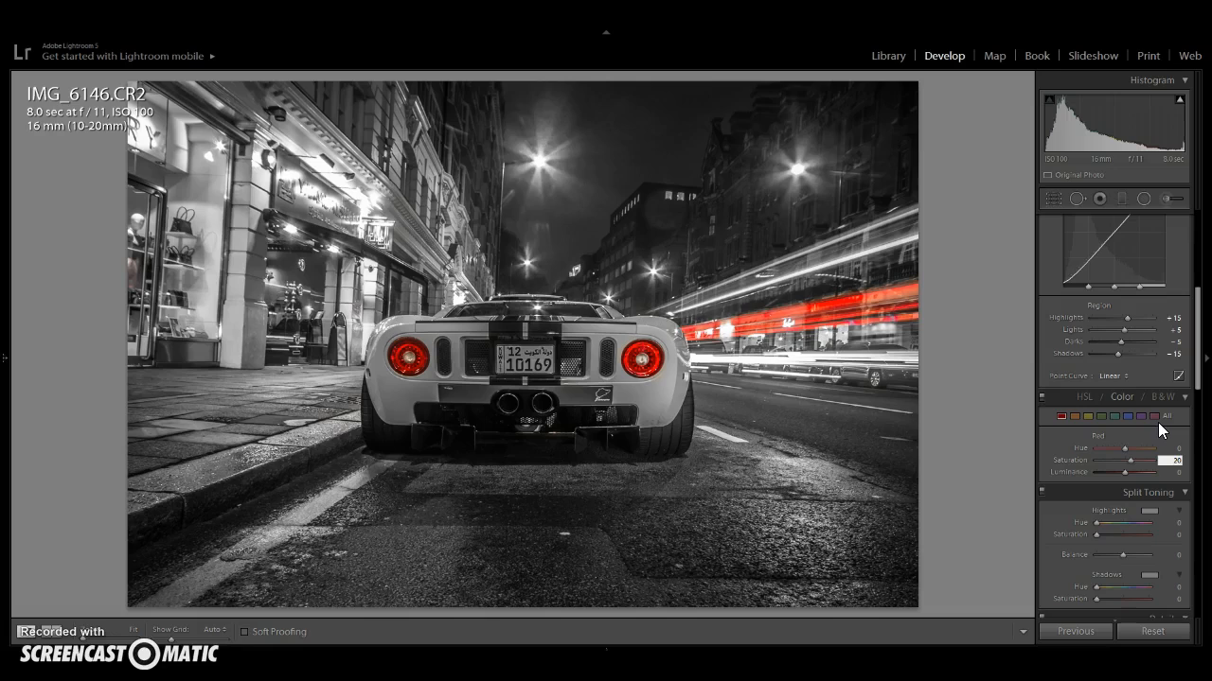
key("Return")
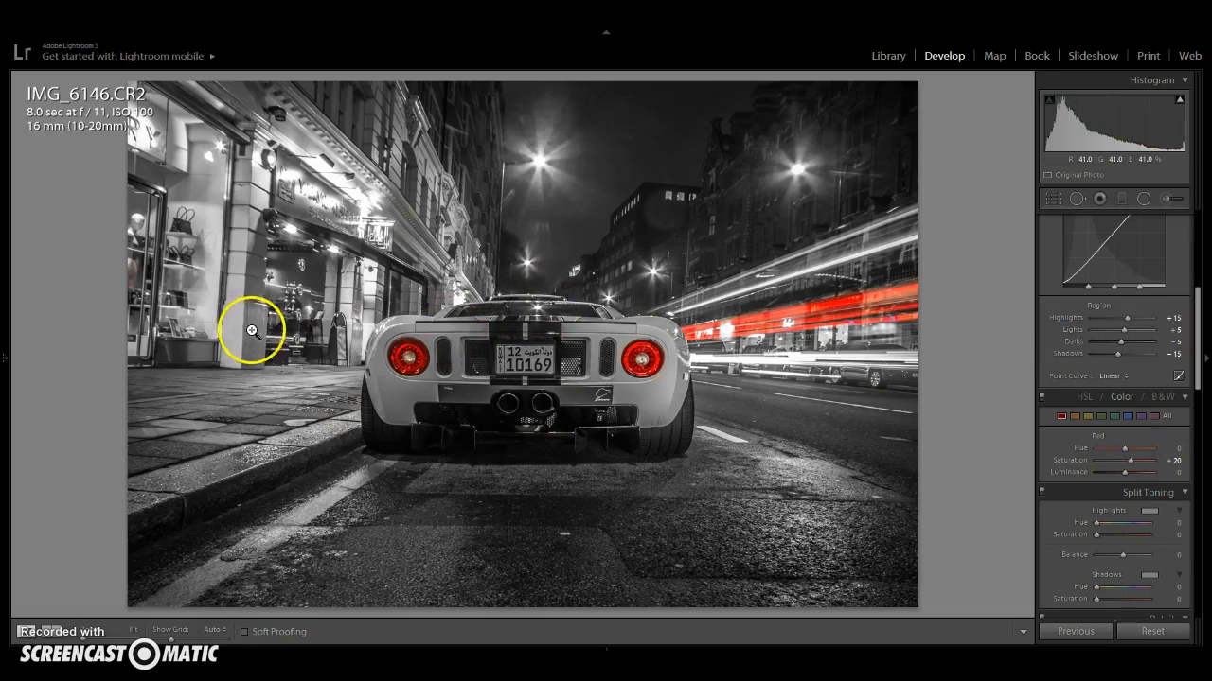
- Zoom into the shopfront on the left to inspect it for leftover colour, then zoom back out
left_click(160, 274)
left_click_drag(214, 301, 246, 340)
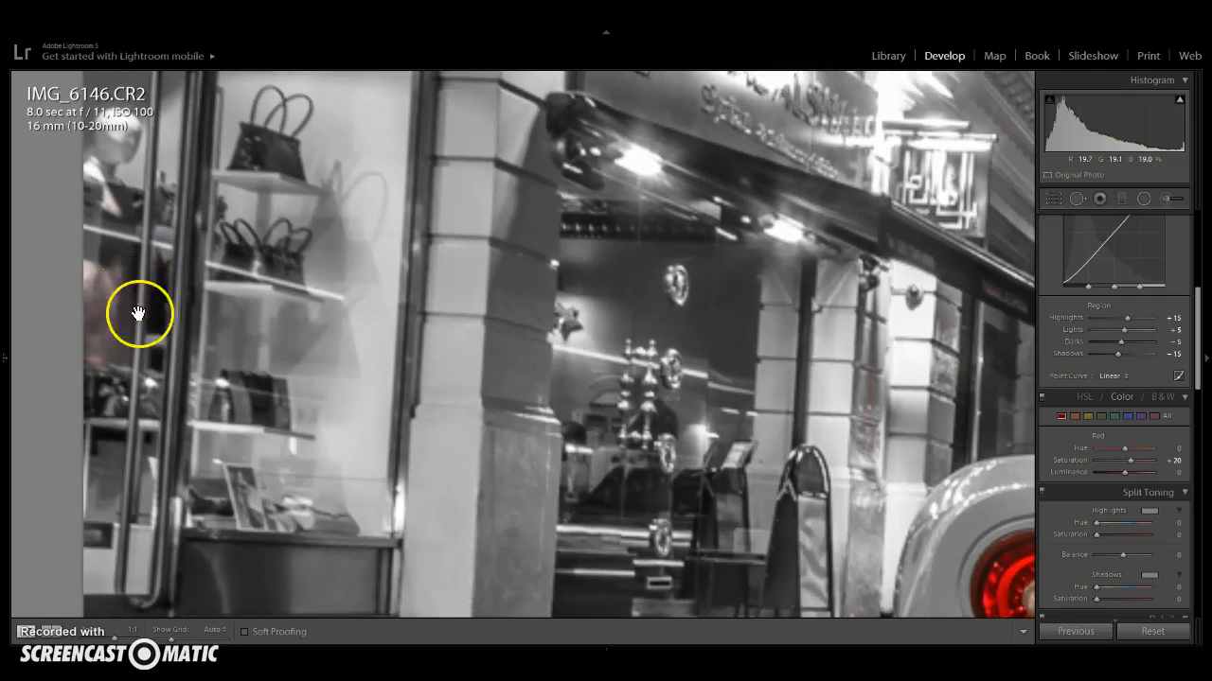
left_click_drag(666, 434, 608, 347)
left_click(805, 360)
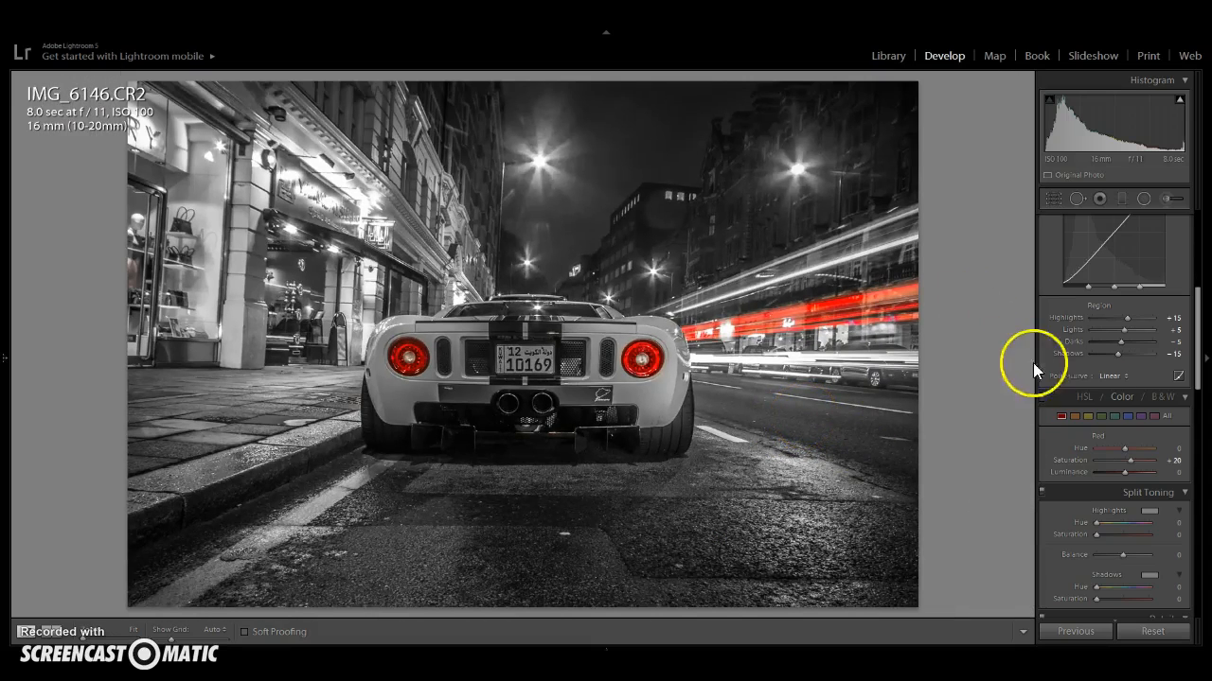
- With the adjustment brush at Saturation -100 and size 13, paint over the area just above the light trails, then finish
scroll(1036, 360, "up", 5)
left_click(1172, 198)
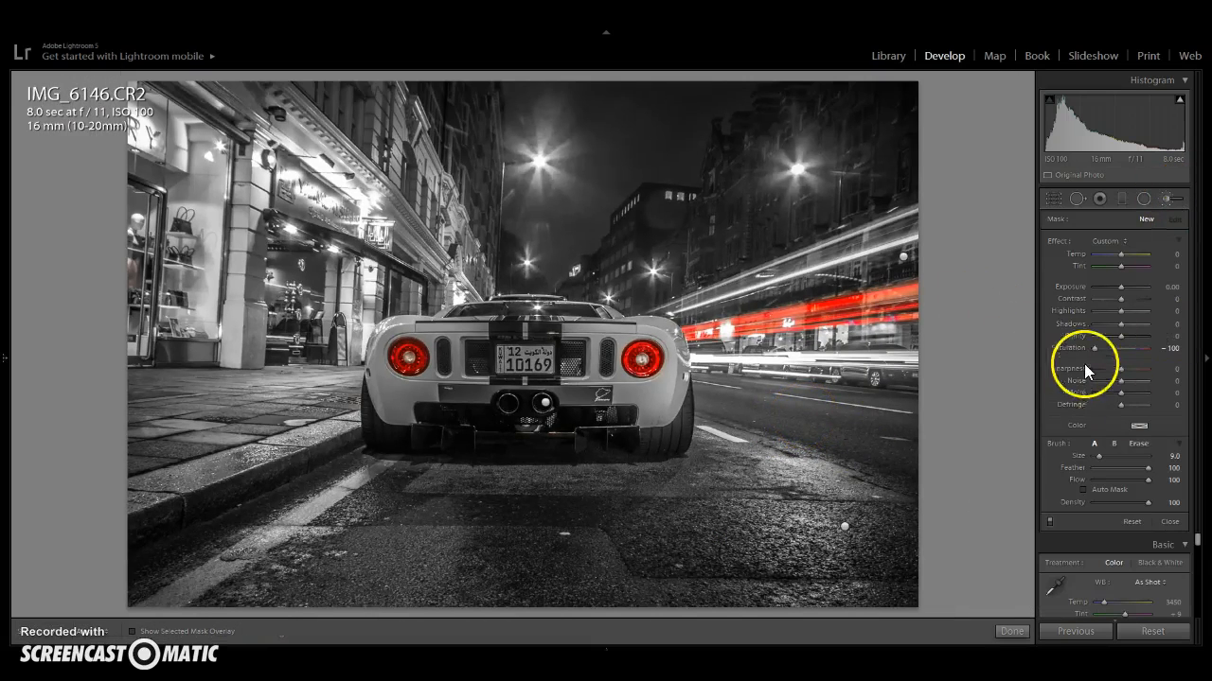
scroll(248, 358, "up", 2)
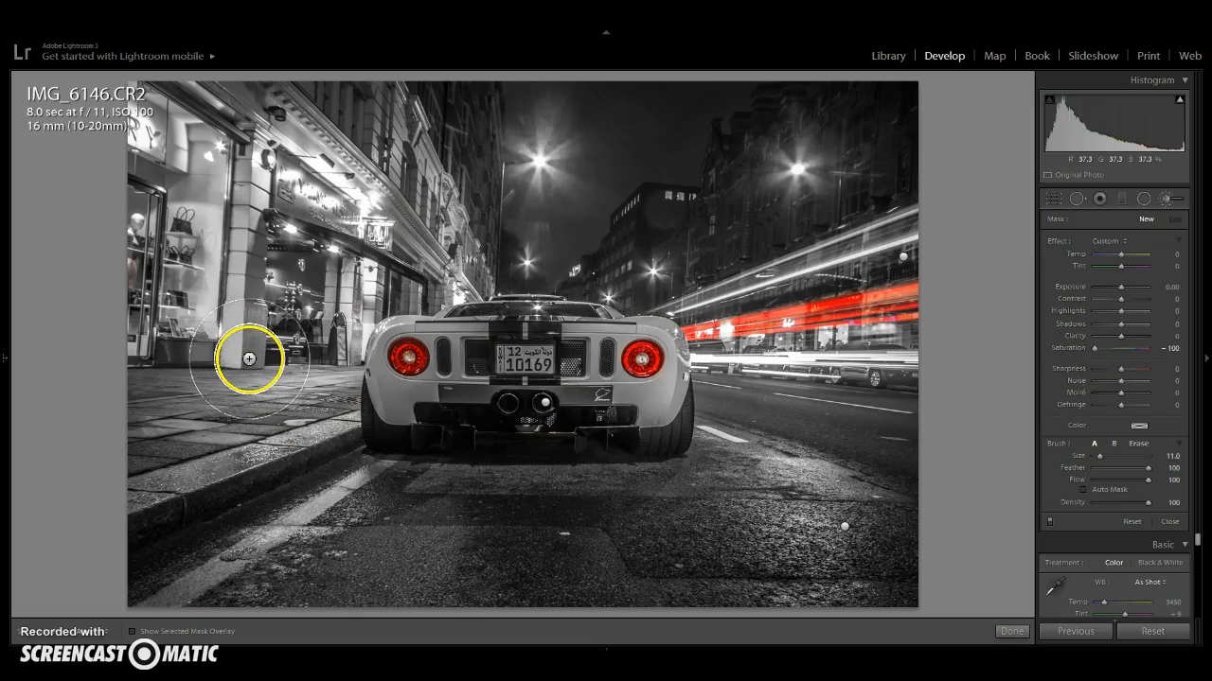
scroll(155, 243, "up", 3)
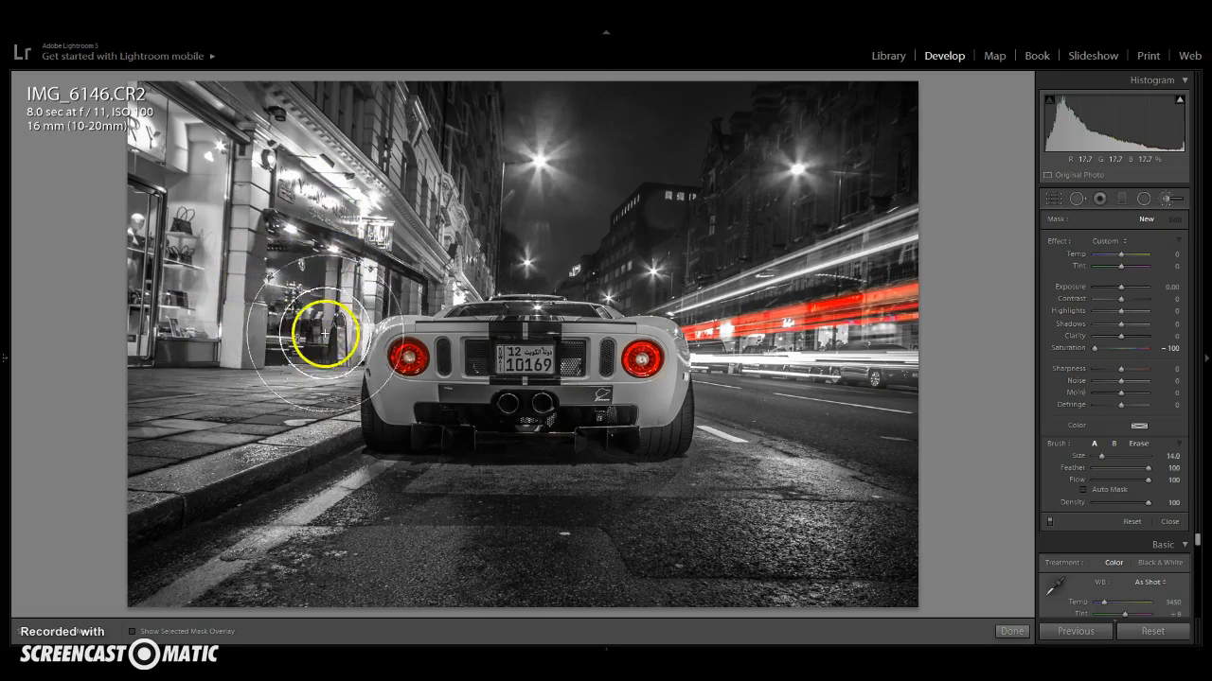
scroll(833, 222, "down", 1)
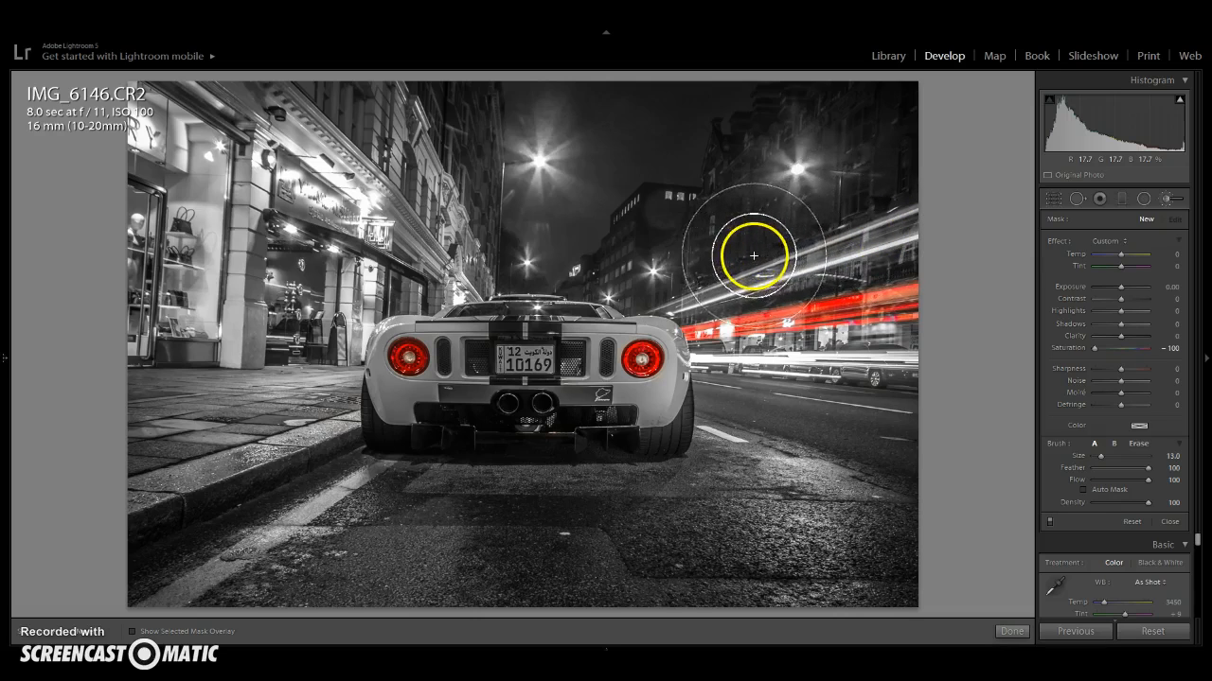
left_click_drag(720, 265, 666, 274)
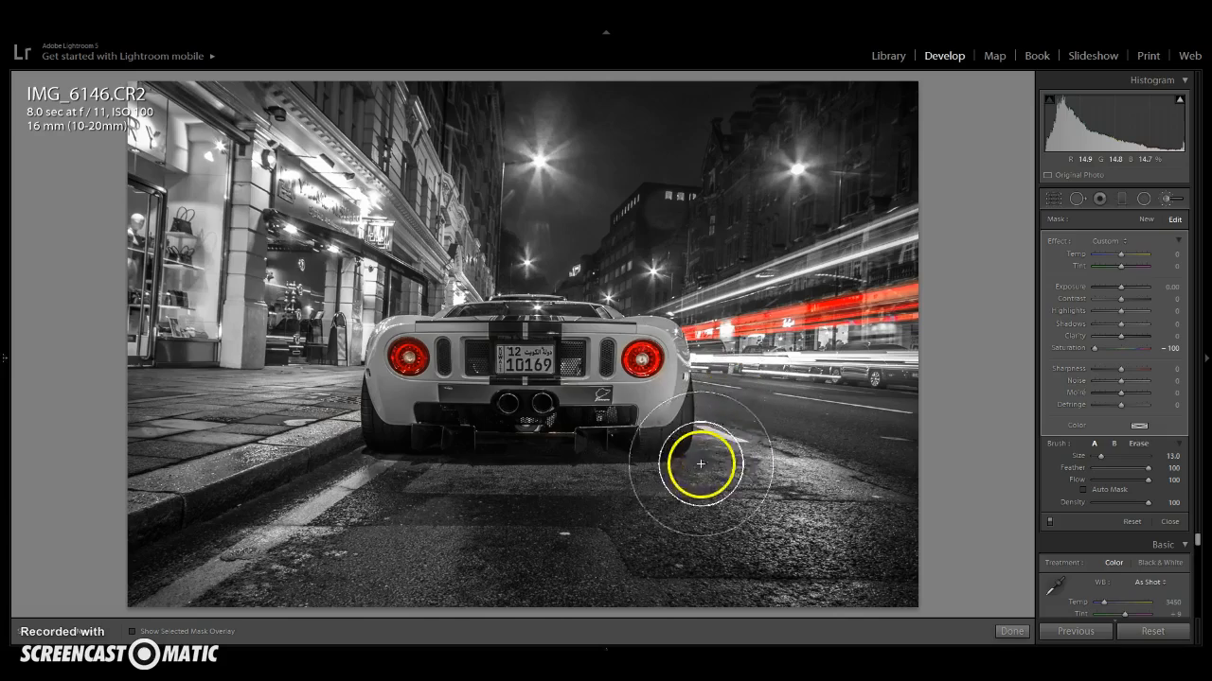
left_click(1011, 631)
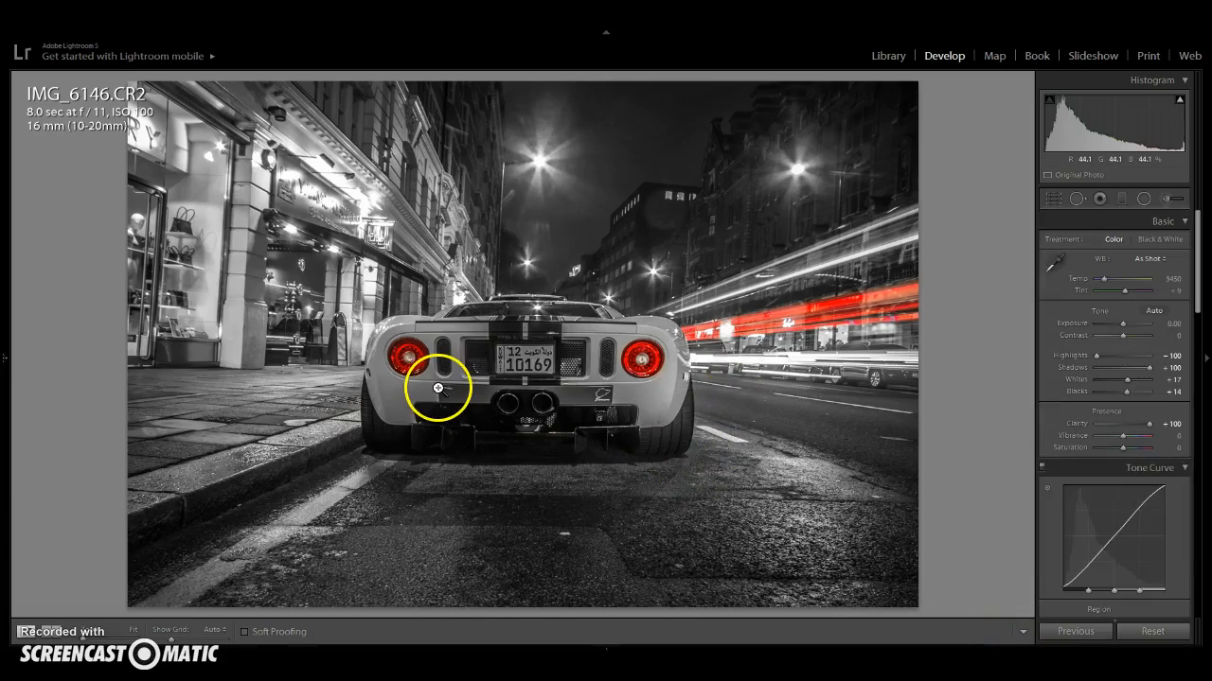
- Zoom into the car's rear and pan across the taillights and bumper to inspect the colour edges
left_click(435, 390)
left_click_drag(669, 480, 421, 268)
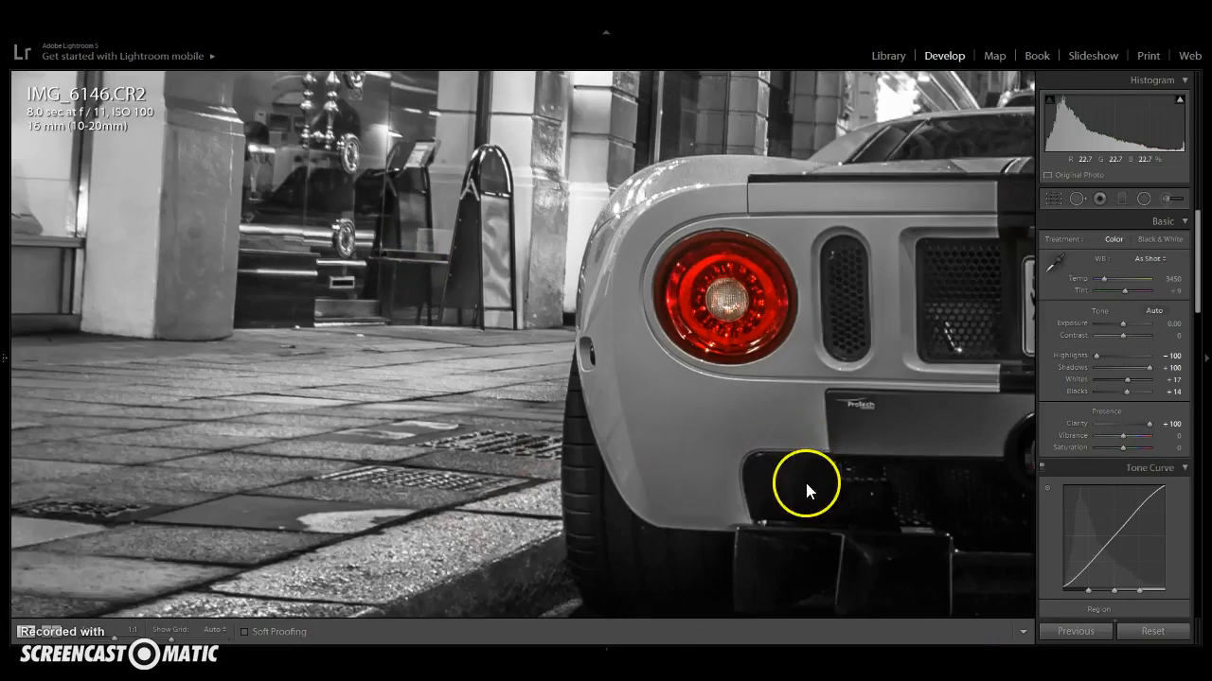
left_click_drag(807, 490, 502, 392)
left_click_drag(725, 378, 524, 476)
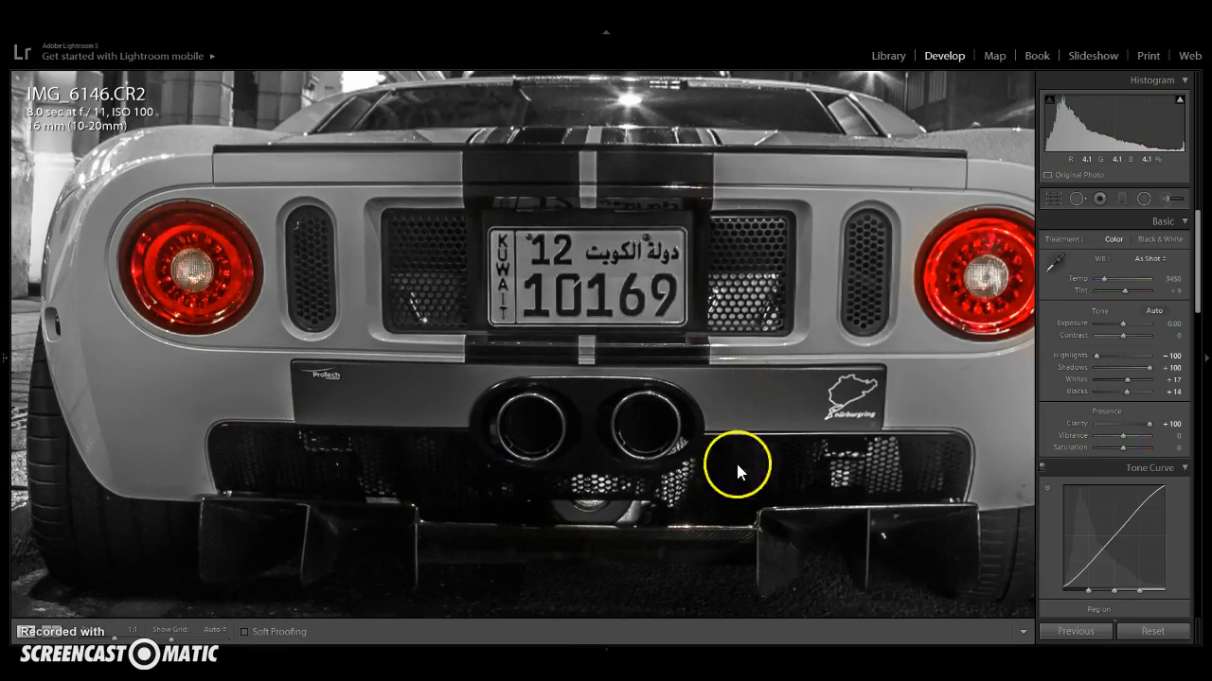
left_click_drag(841, 486, 725, 413)
left_click_drag(618, 360, 617, 372)
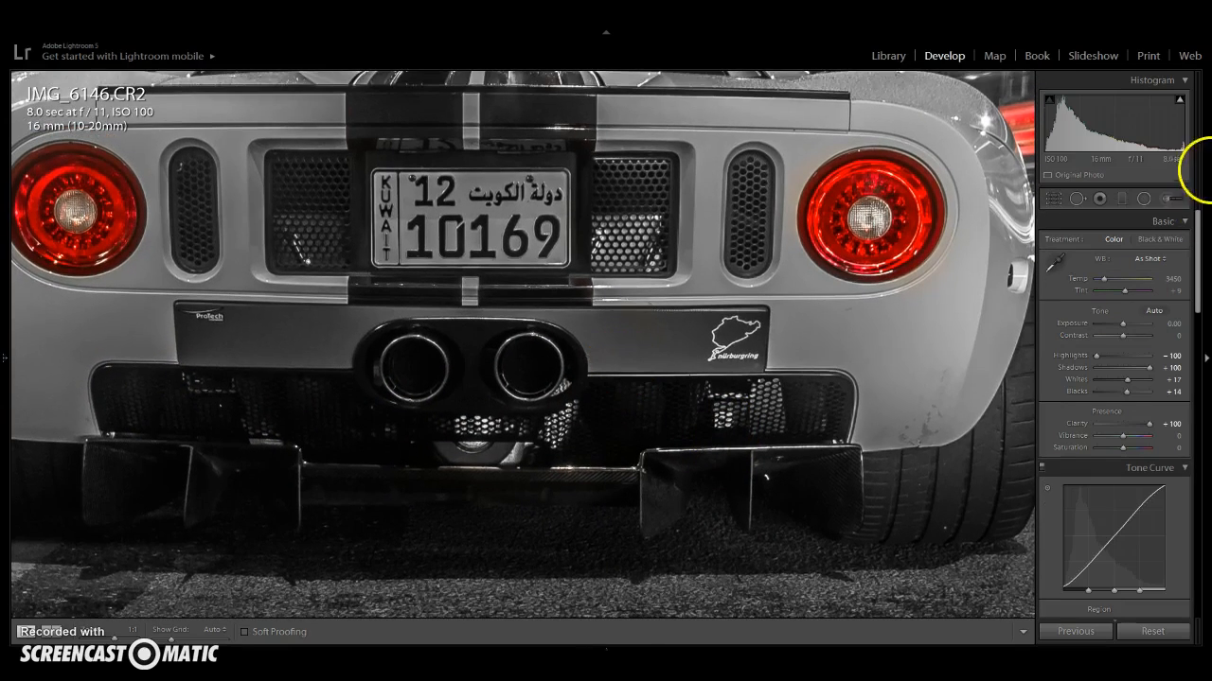
- With the adjustment brush at size 8, paint desaturation over the car body just above and beside the right taillight, then finish
left_click(1170, 198)
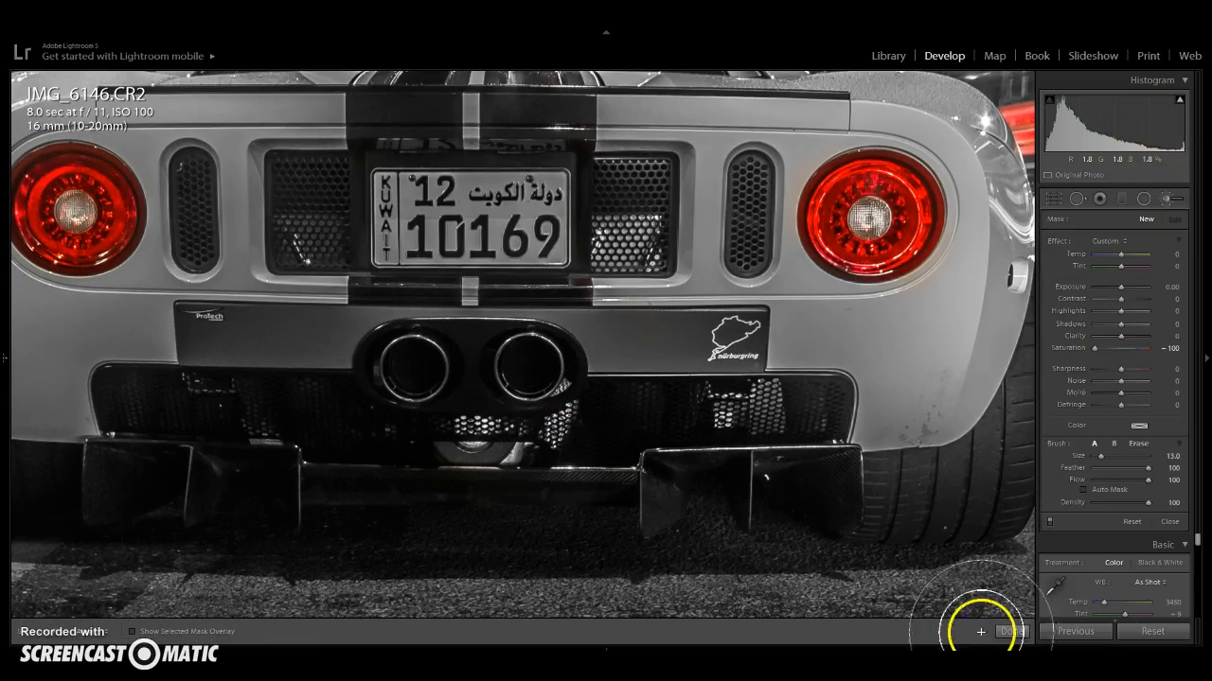
left_click(1009, 631)
mouse_move(624, 350)
left_mouse_down()
mouse_move(593, 411)
mouse_move(529, 454)
left_mouse_up()
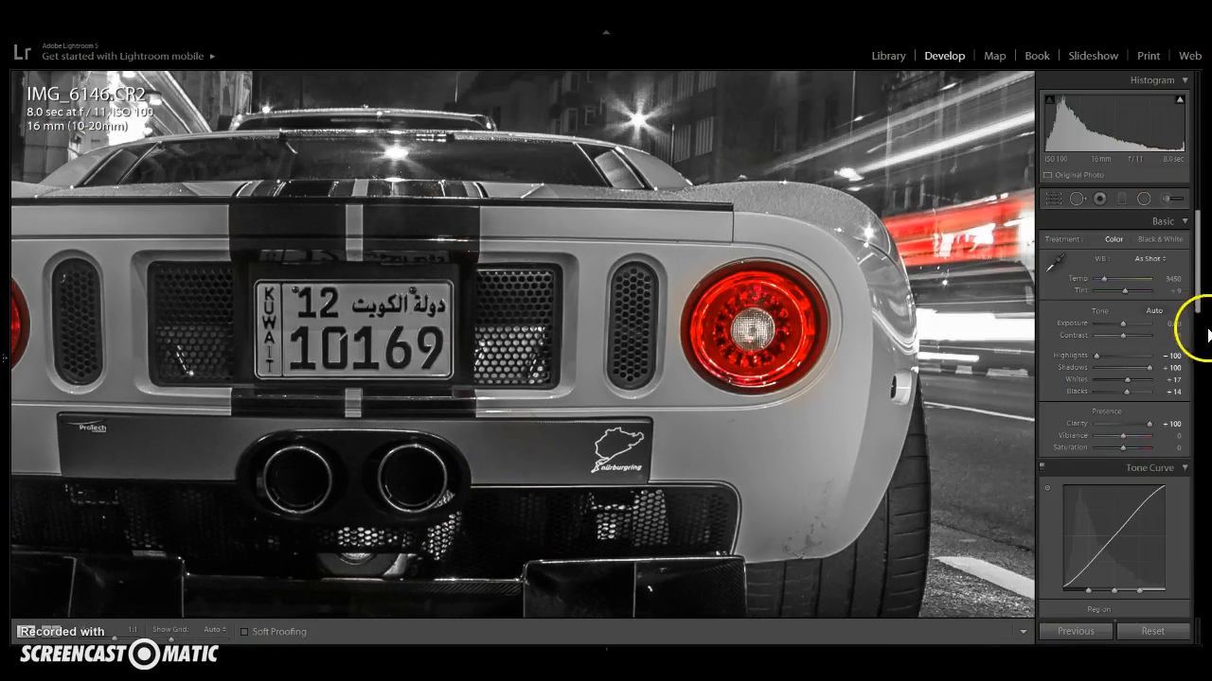
left_click(1170, 198)
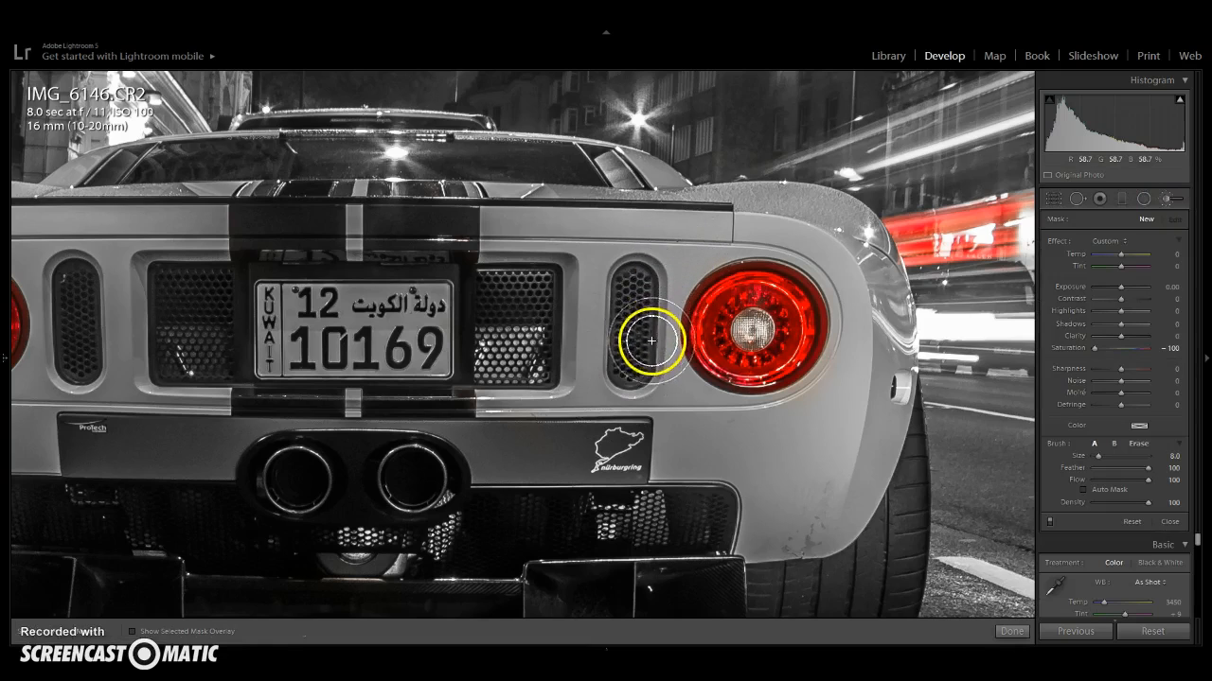
left_click(985, 376)
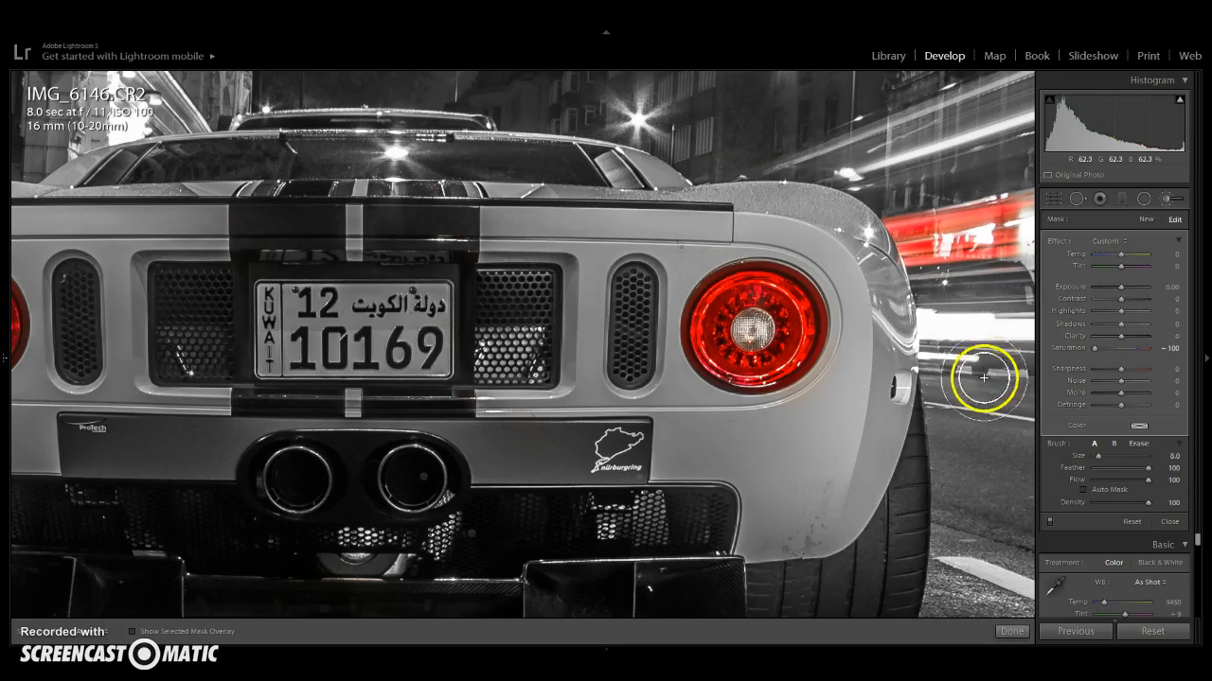
mouse_move(852, 320)
left_mouse_down()
mouse_move(841, 265)
mouse_move(792, 238)
mouse_move(686, 248)
left_mouse_up()
left_click(1012, 633)
- Pan across the zoomed image to inspect the car, light trails and shopfronts for stray colour, then zoom back out to fit
left_click_drag(478, 525, 752, 505)
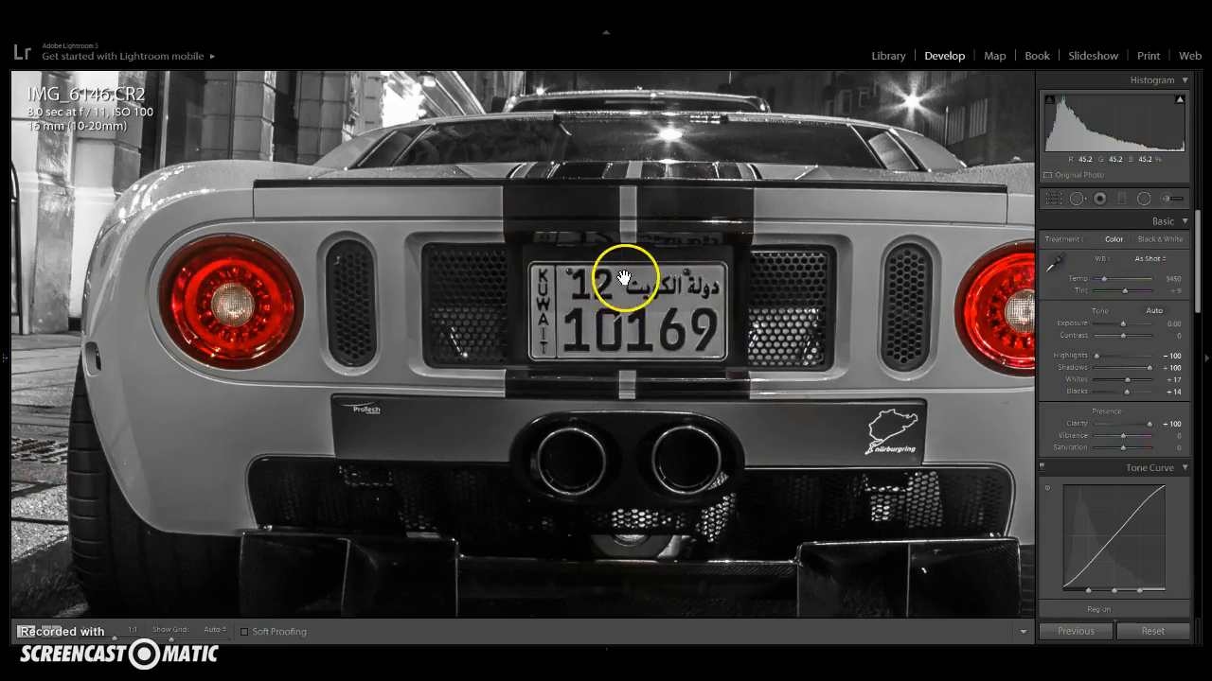
left_click_drag(622, 271, 585, 321)
left_click_drag(740, 304, 565, 273)
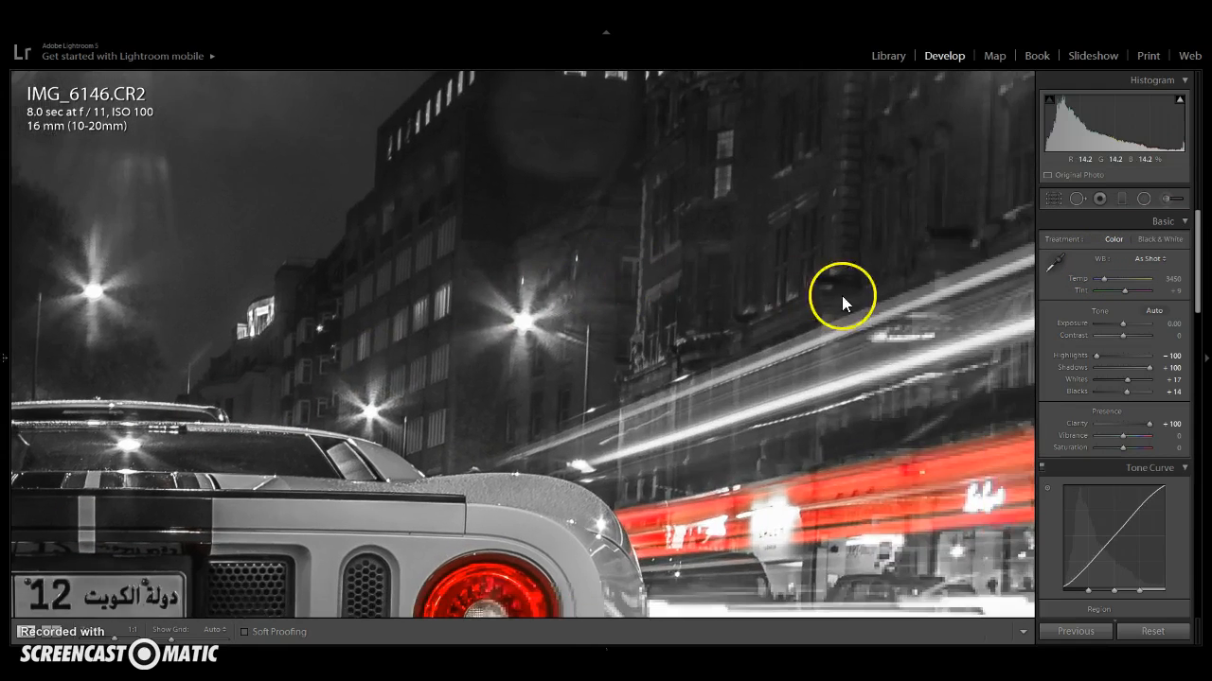
left_click_drag(844, 291, 643, 455)
left_click_drag(768, 403, 634, 274)
left_click_drag(662, 411, 682, 271)
left_click_drag(614, 438, 605, 305)
left_click_drag(479, 351, 743, 454)
left_click_drag(573, 238, 642, 181)
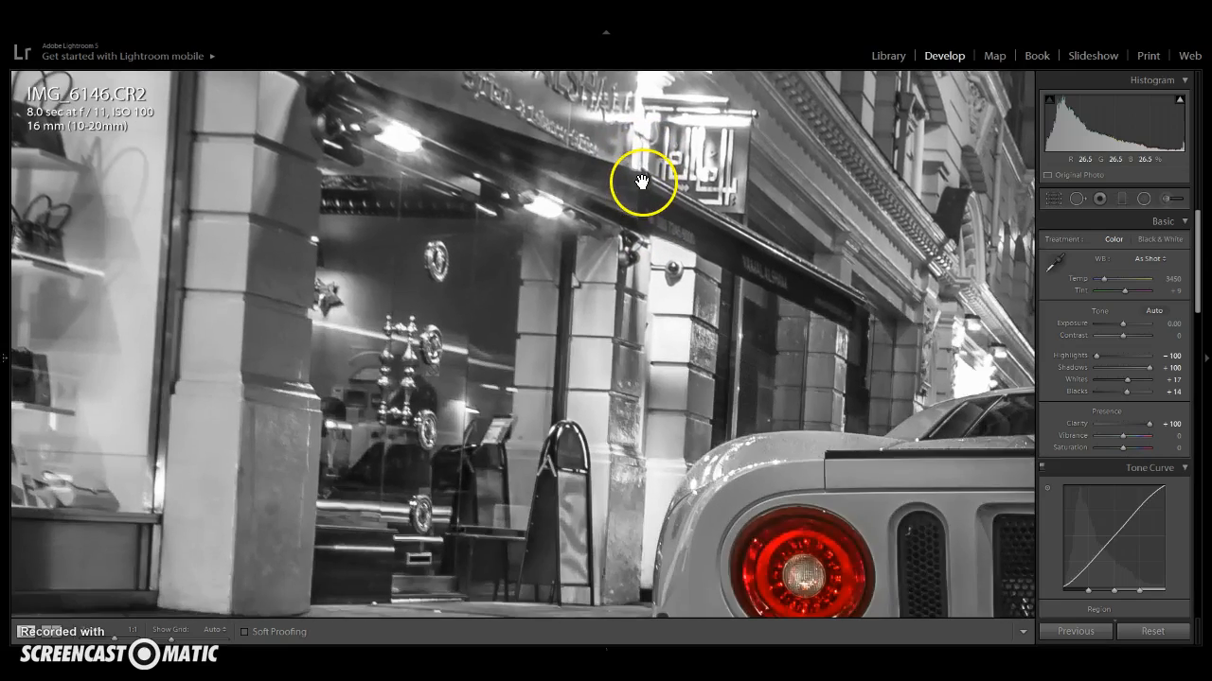
left_click_drag(514, 406, 685, 433)
left_click(685, 422)
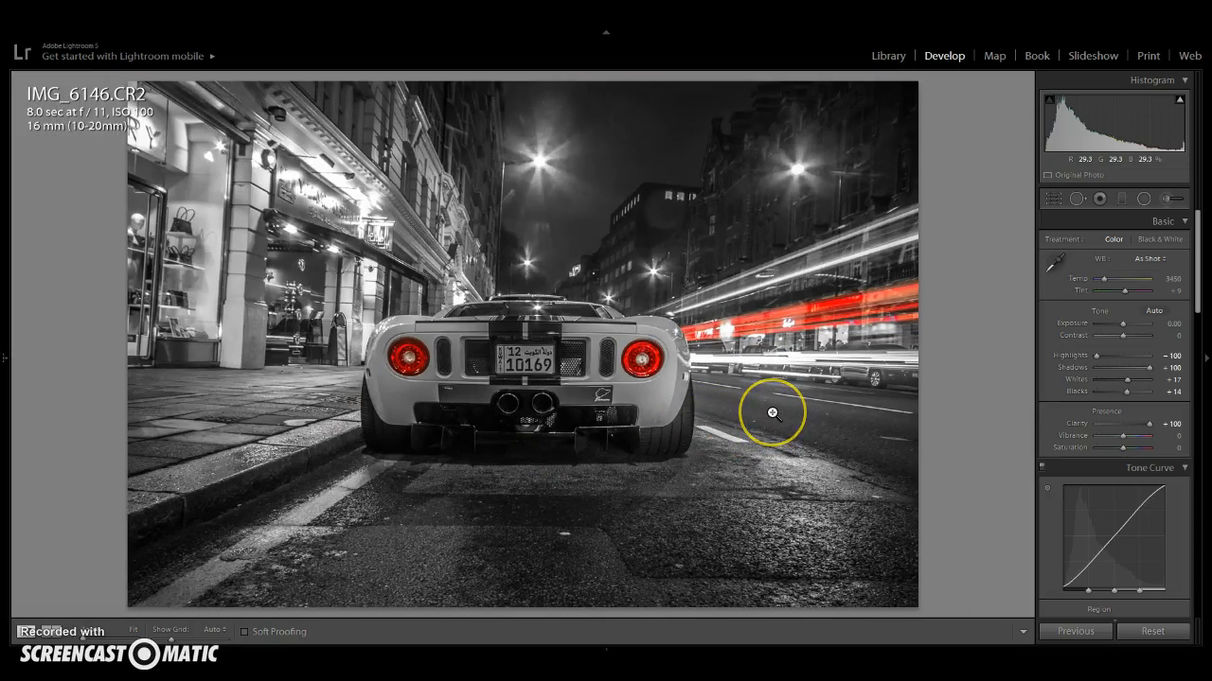
left_click_drag(772, 414, 853, 385)
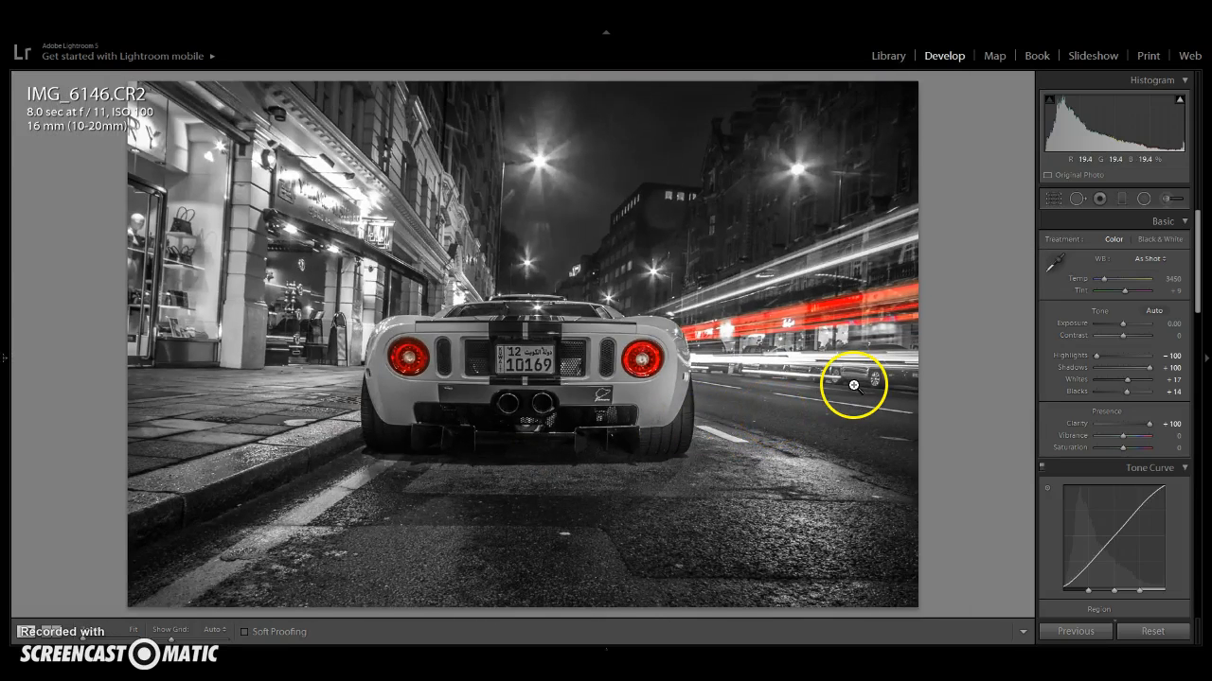
- Start a new adjustment brush with Saturation reset, Exposure 0.20 and size 12, paint across the foreground road, then finish
left_click(1168, 198)
double_click(1096, 349)
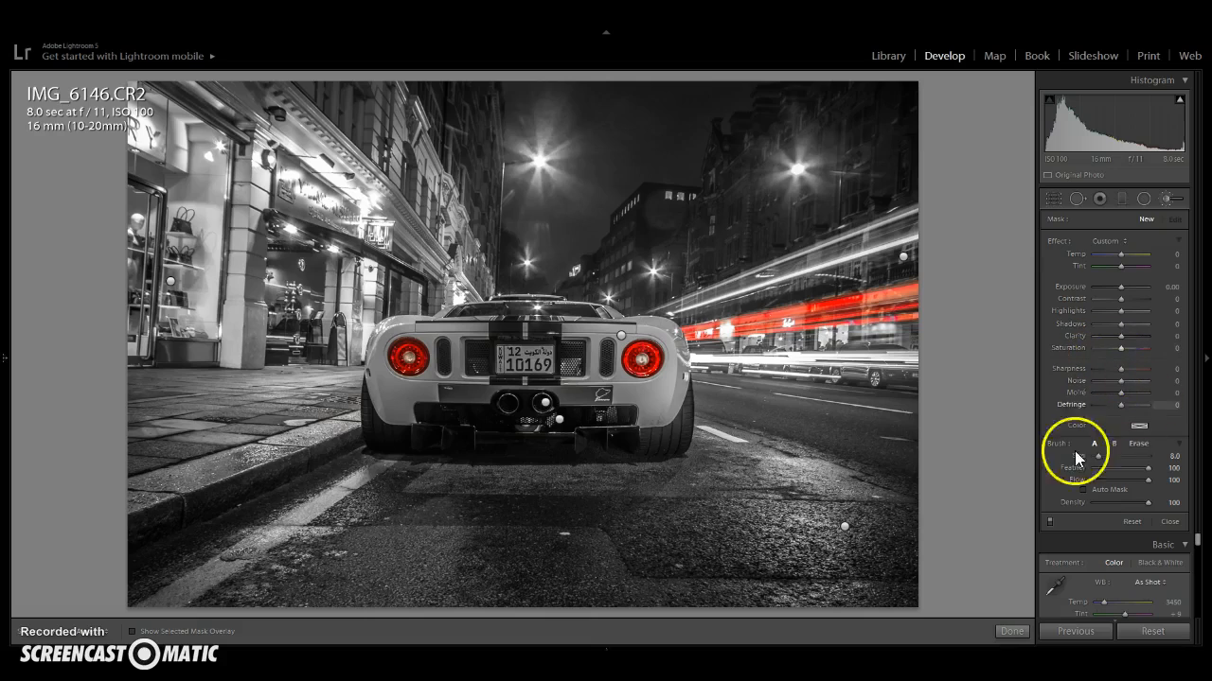
scroll(171, 576, "up", 2)
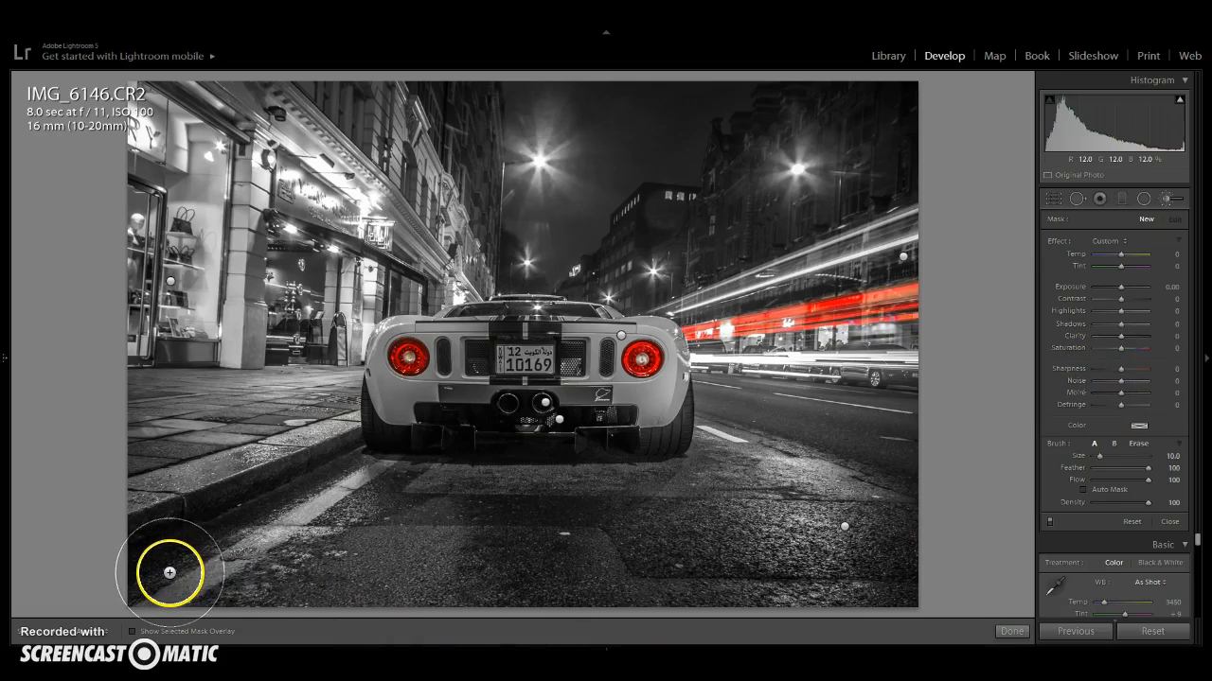
scroll(173, 571, "up", 1)
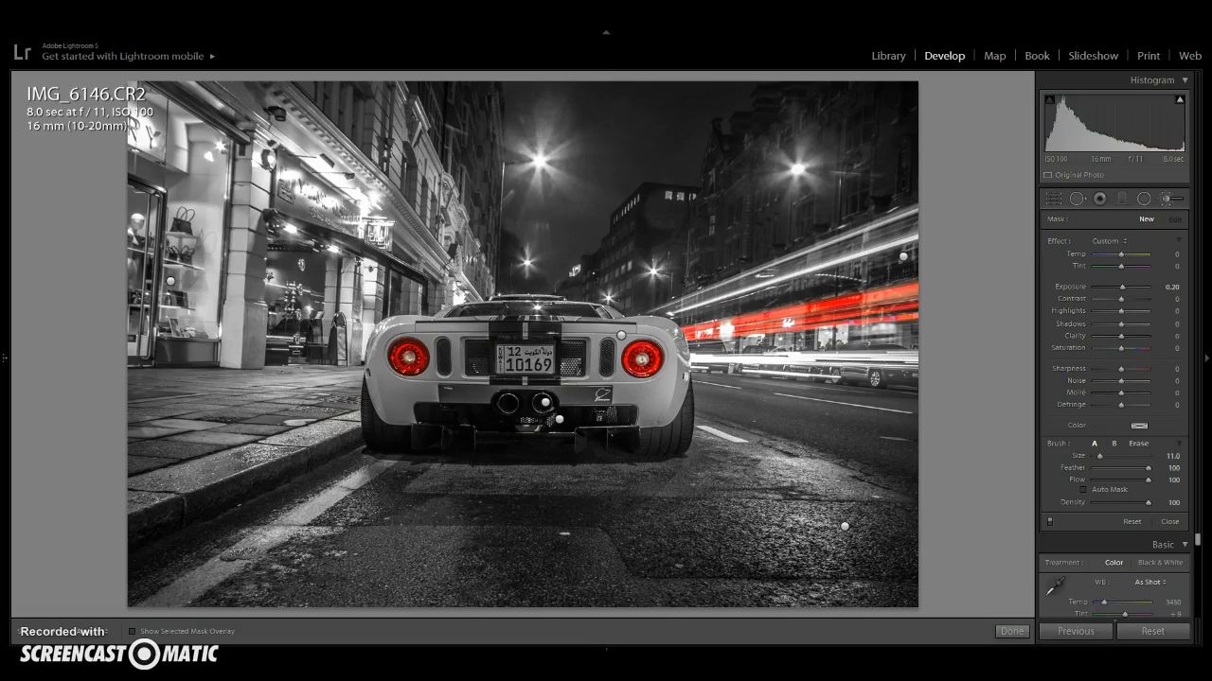
scroll(456, 551, "up", 1)
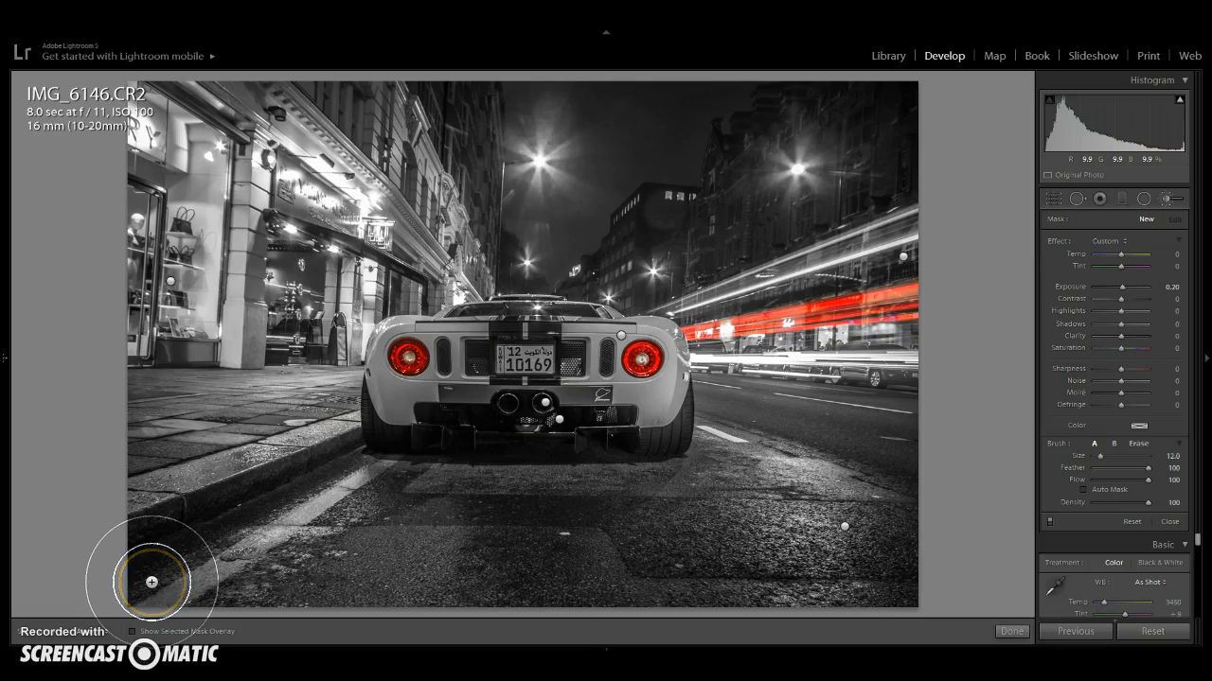
left_click_drag(152, 574, 849, 572)
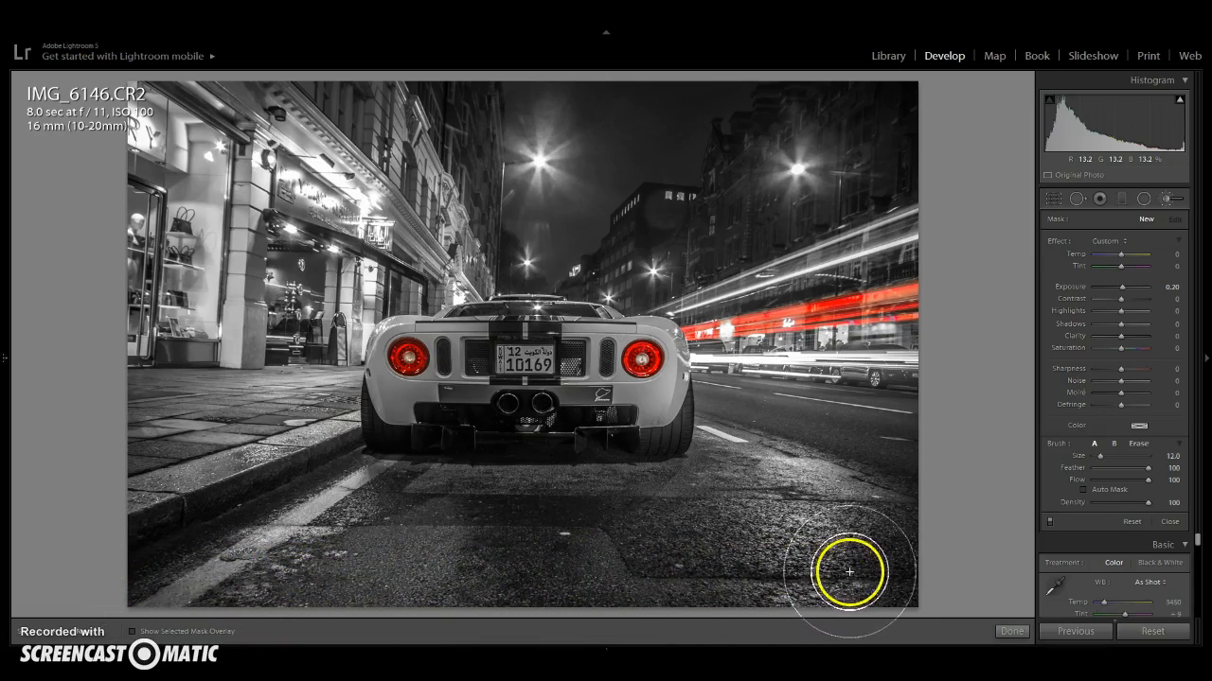
left_click(1012, 630)
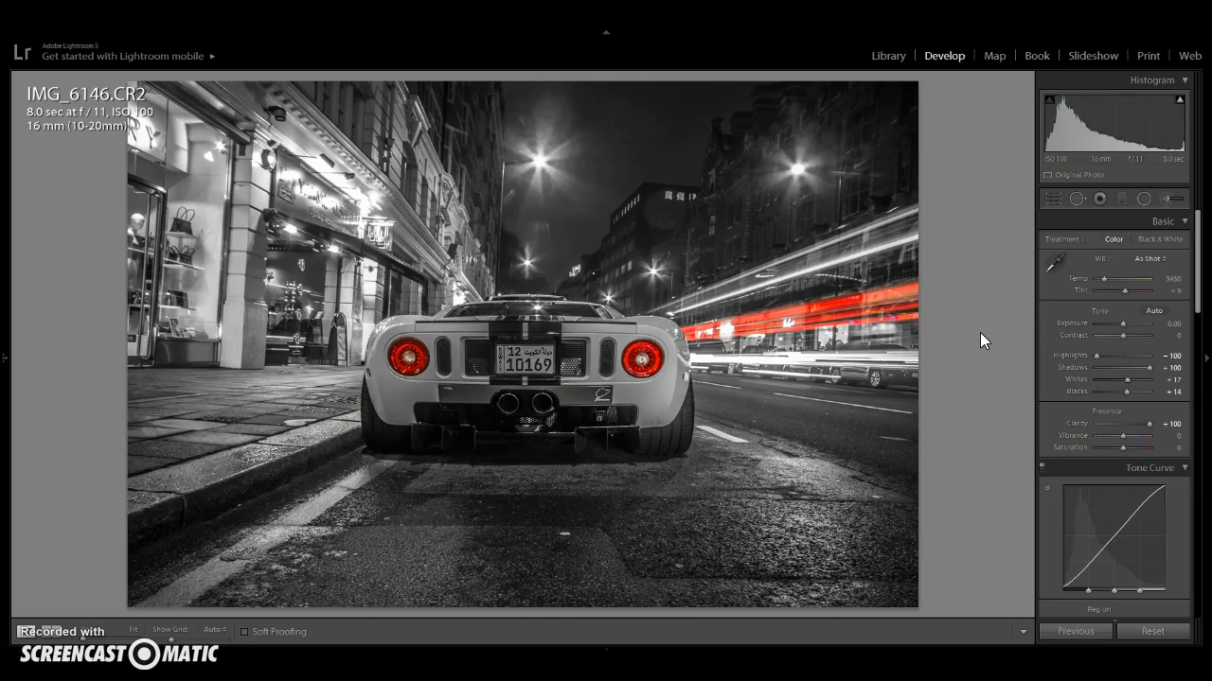
- Show highlight clipping on the image and set the global Exposure to -0.20
left_click(1179, 100)
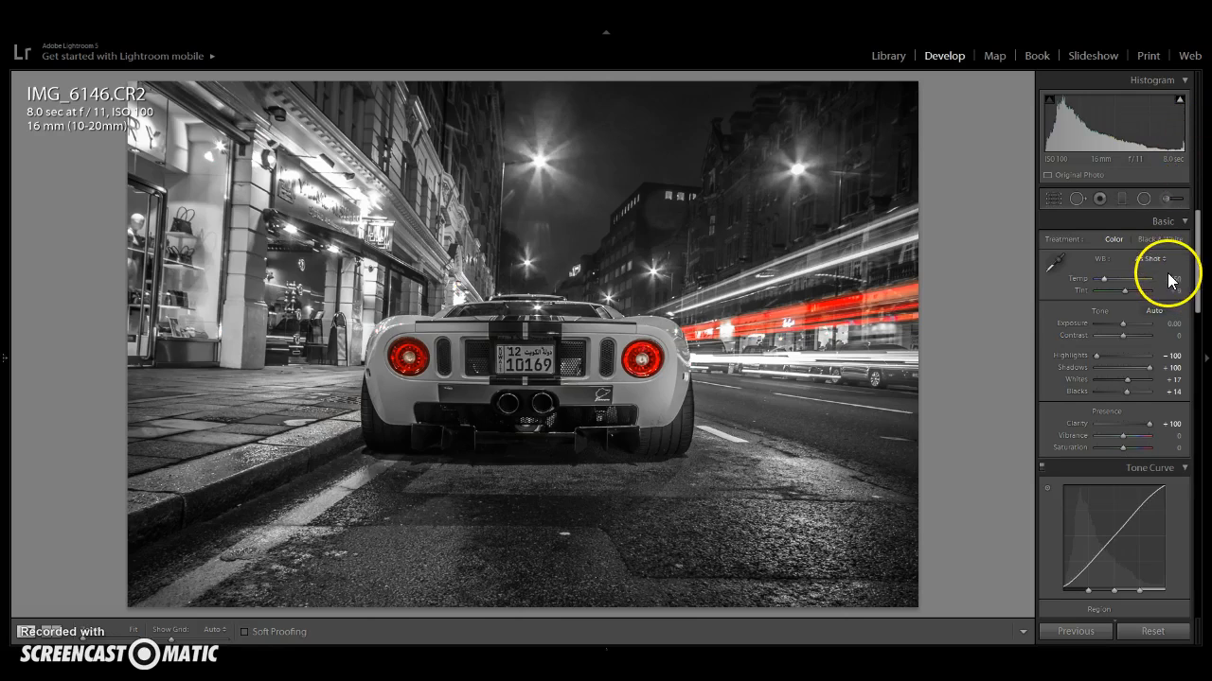
left_click(1180, 101)
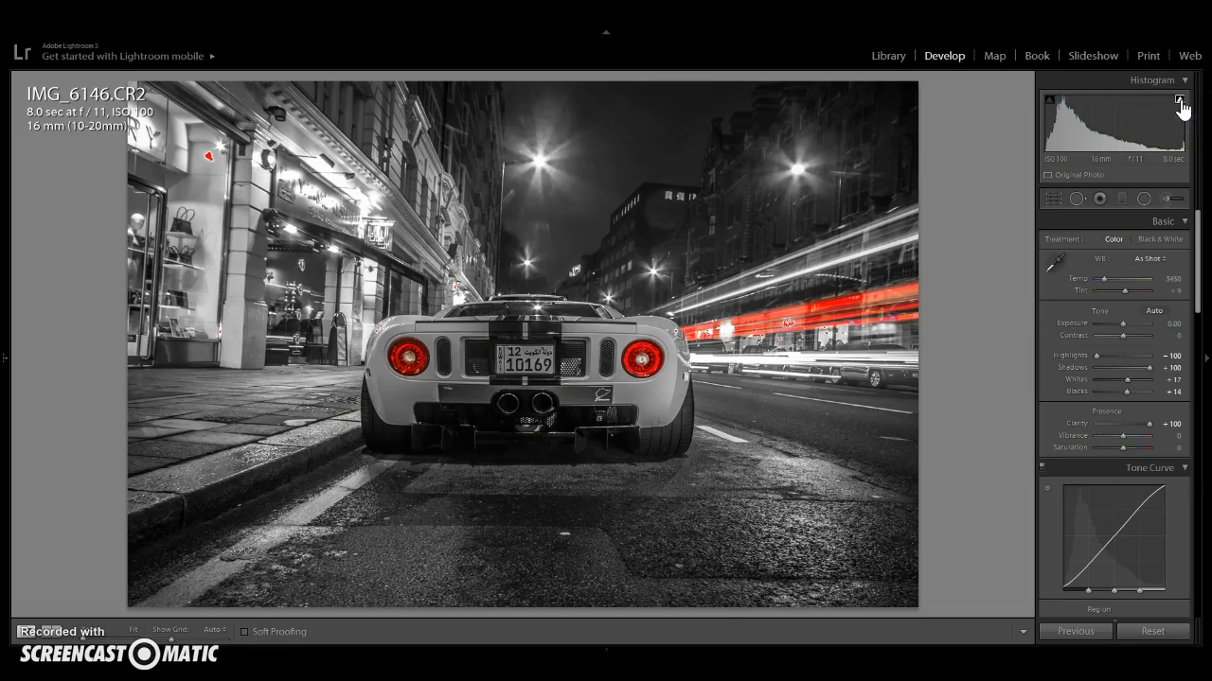
left_click(1167, 326)
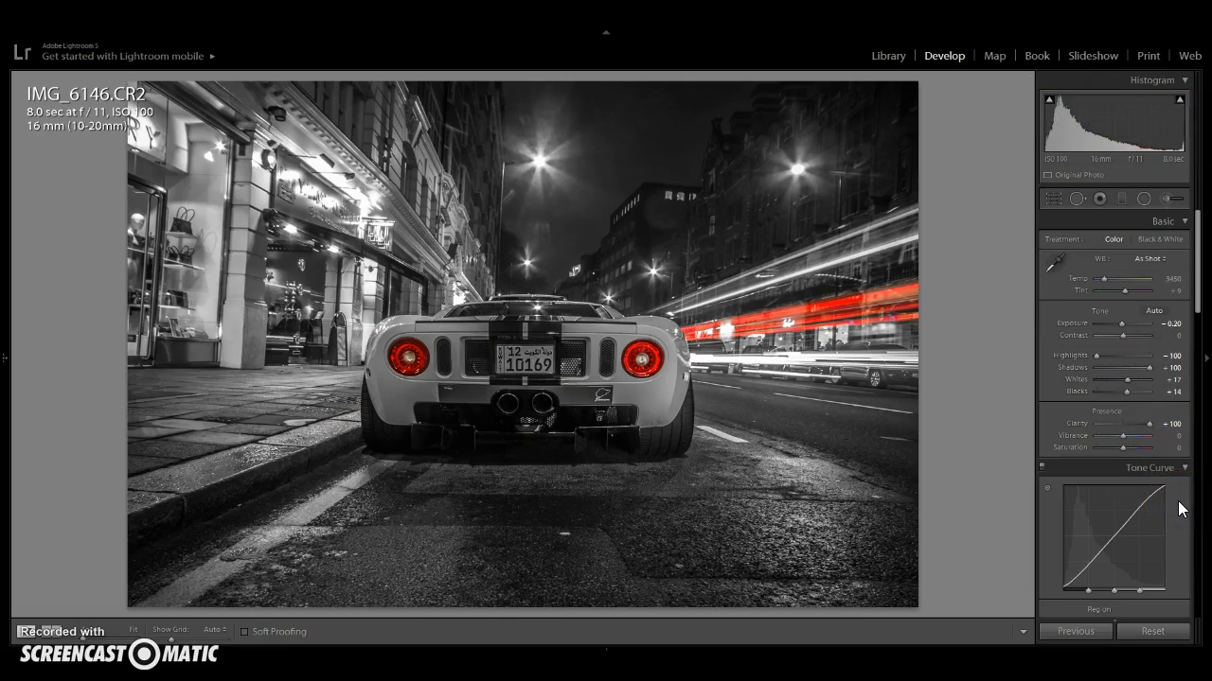
scroll(1177, 501, "down", 15)
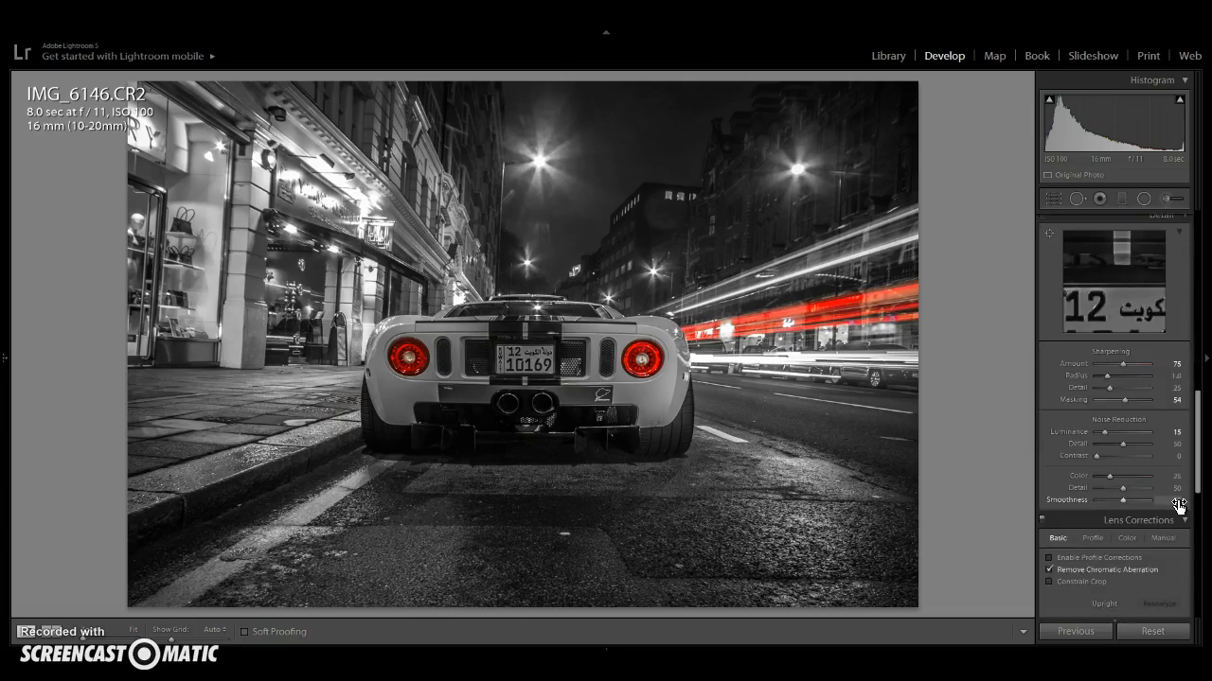
scroll(1177, 506, "up", 15)
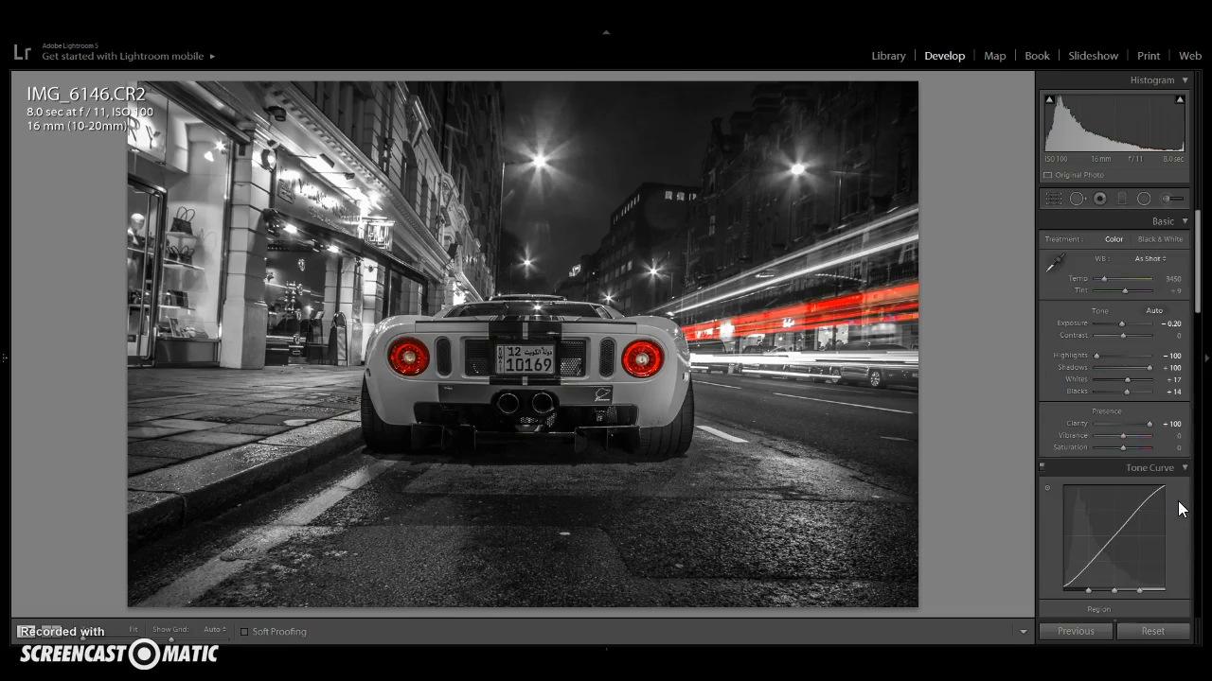
left_click(1173, 493)
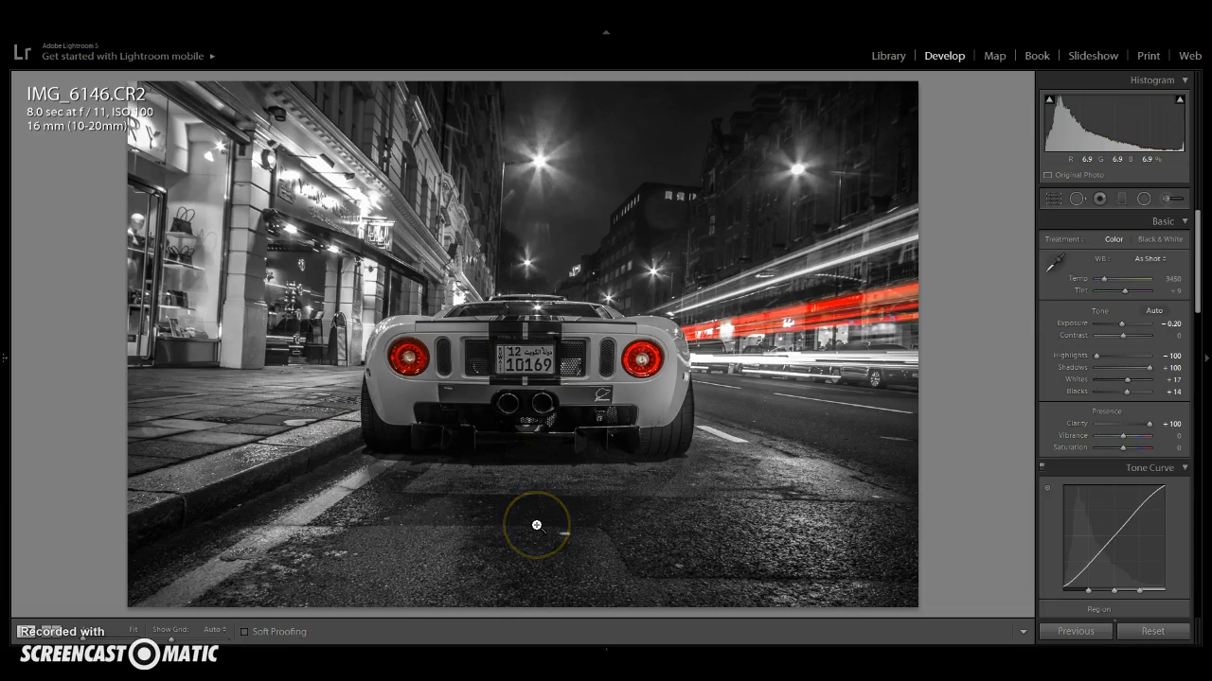
- Crop the photo by trimming in the left edge and raising the bottom edge slightly, then apply
left_click(1052, 198)
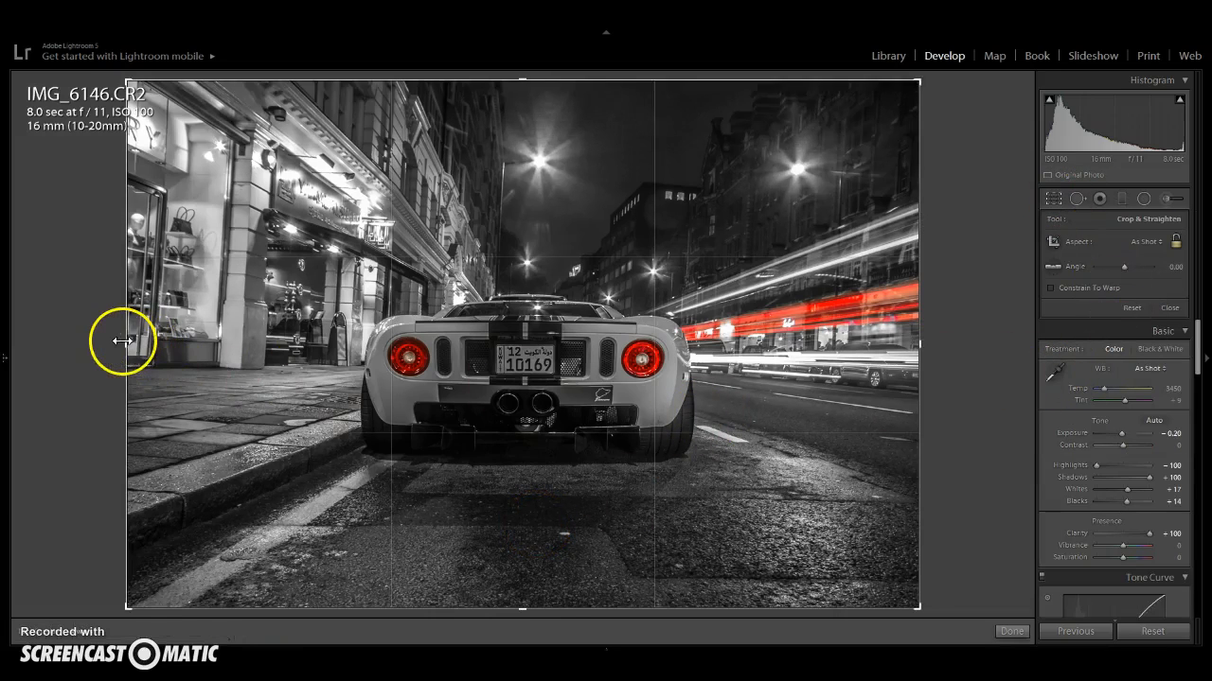
left_click_drag(124, 343, 184, 349)
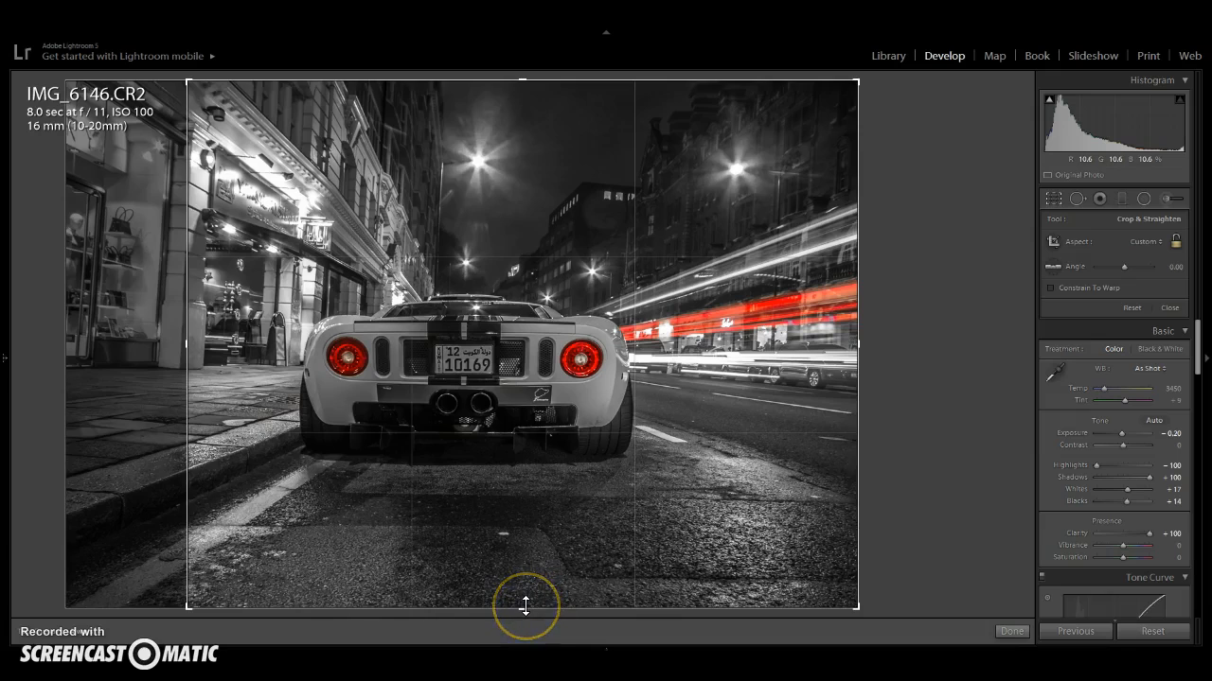
left_click_drag(525, 606, 522, 568)
left_click(1010, 632)
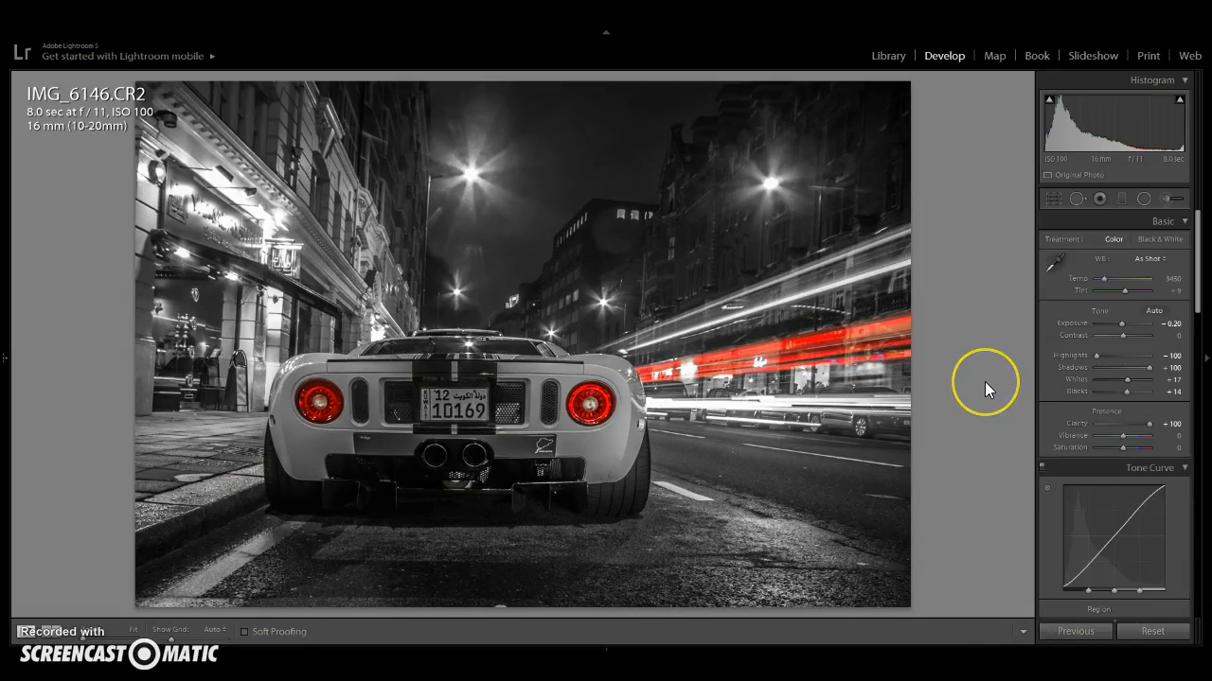
- Compare the before and after versions side by side, then return to the single-image view
left_click(542, 401)
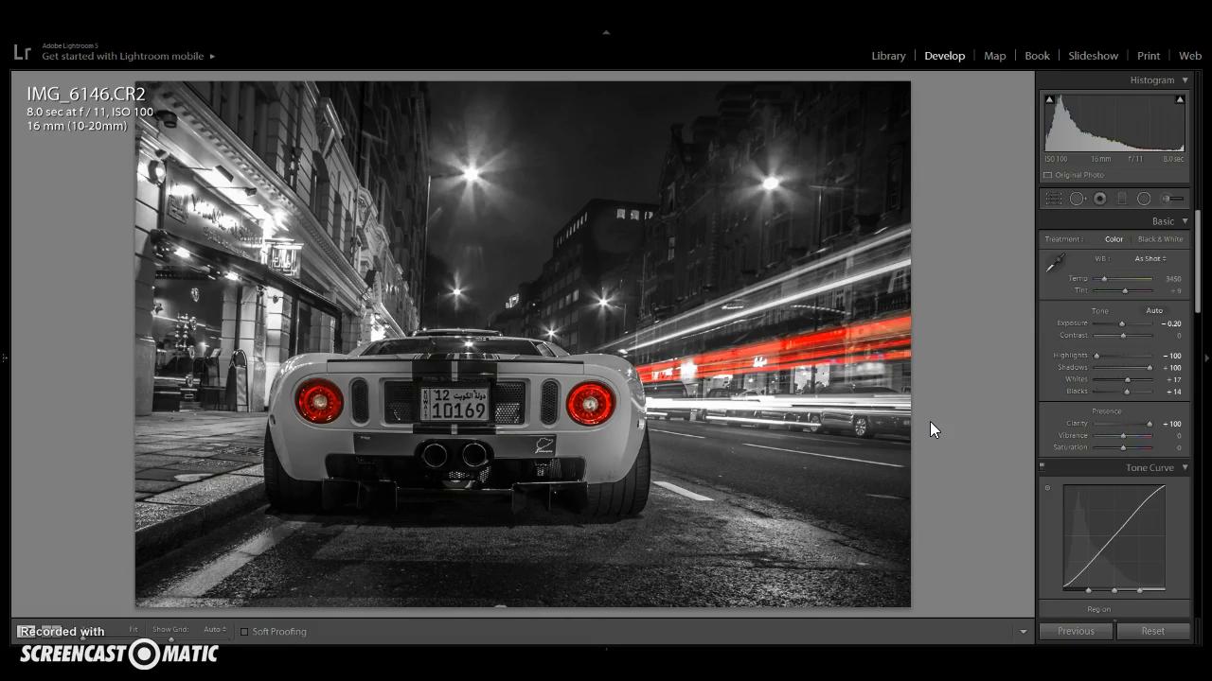
left_click(45, 629)
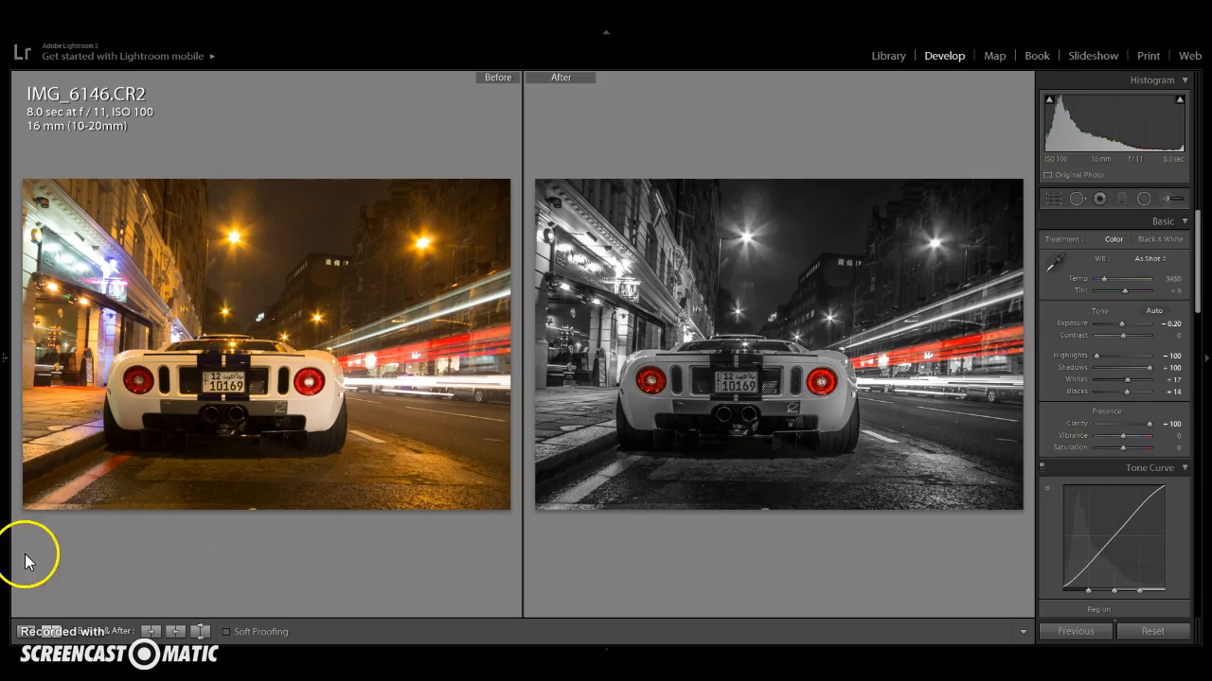
left_click(25, 629)
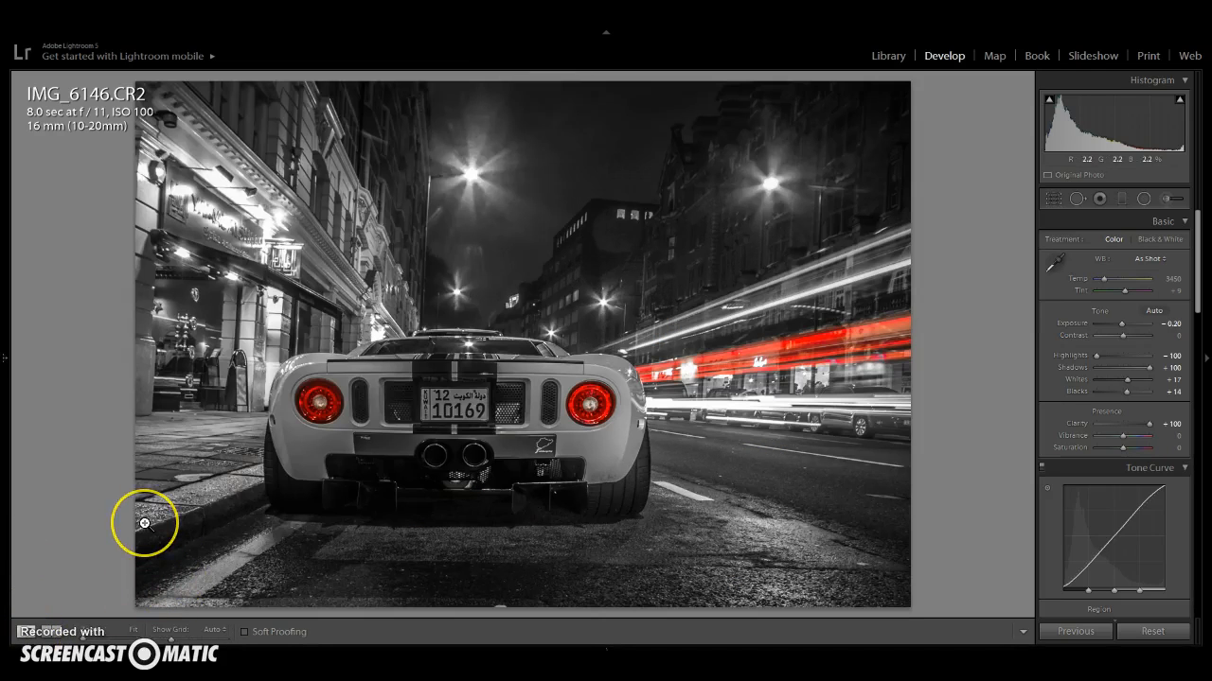